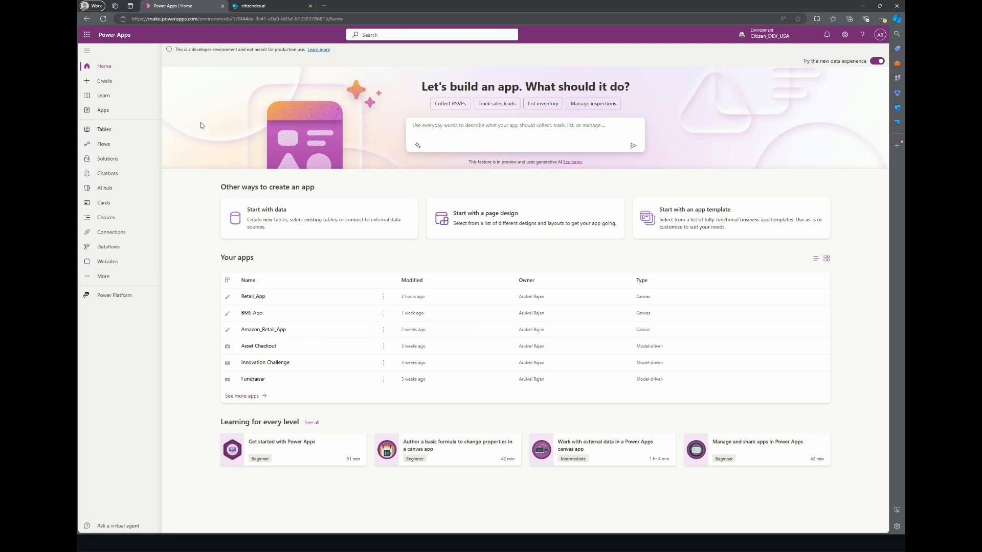
- Preview a new table built from the retail list on the citizendev.ai SharePoint site
{"action": "left_click", "coordinate": [105, 133]}
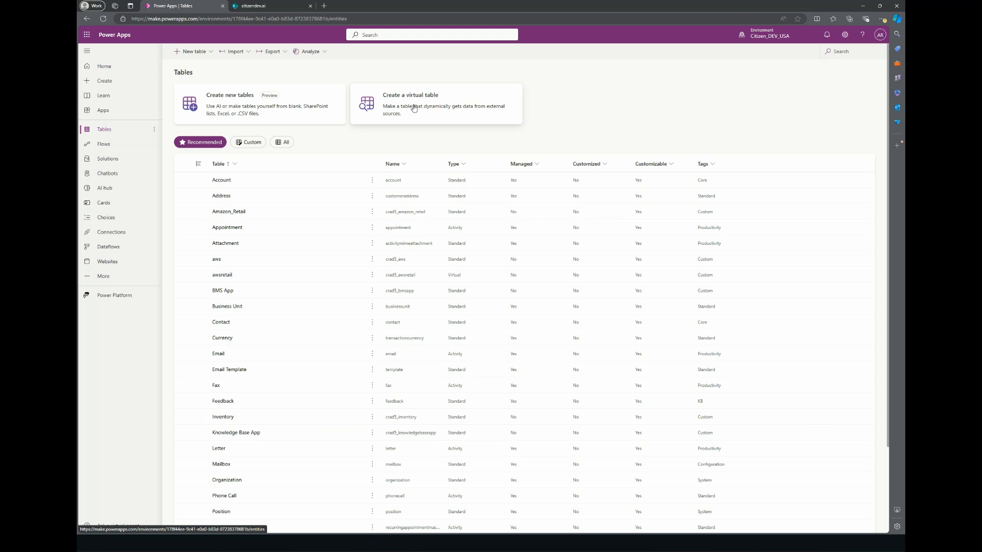
{"action": "scroll", "coordinate": [414, 108], "scroll_direction": "up", "scroll_amount": 3}
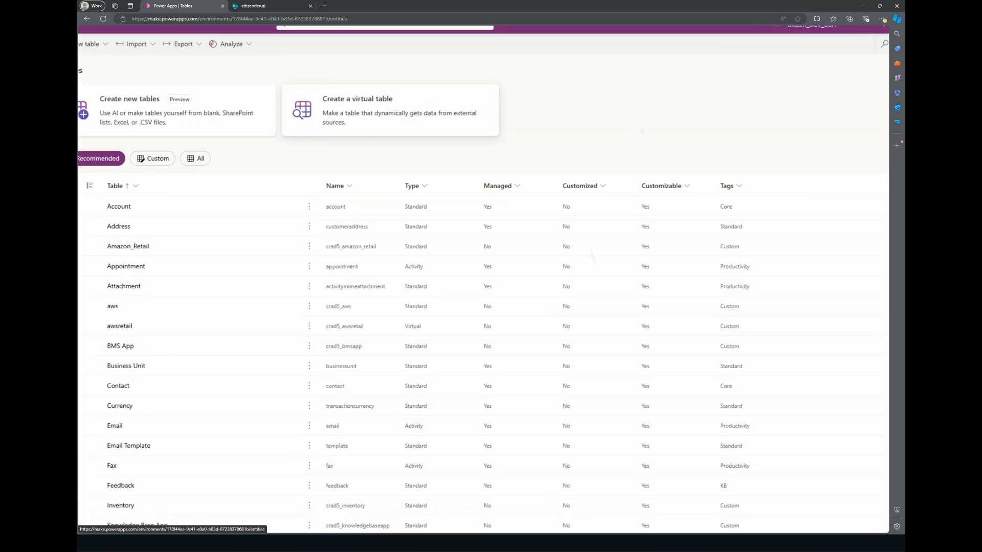
{"action": "scroll", "coordinate": [484, 276], "scroll_direction": "left", "scroll_amount": 3}
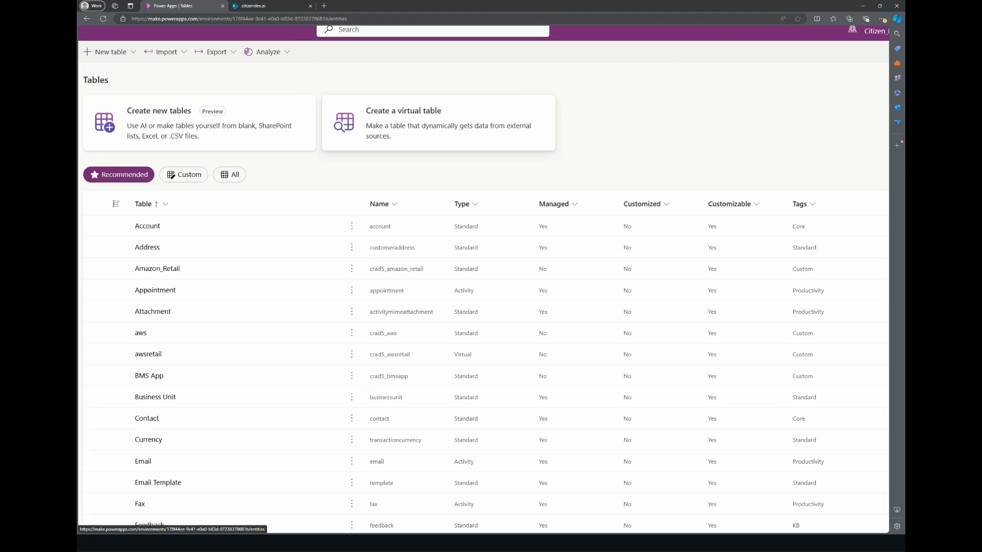
{"action": "left_click", "coordinate": [421, 123]}
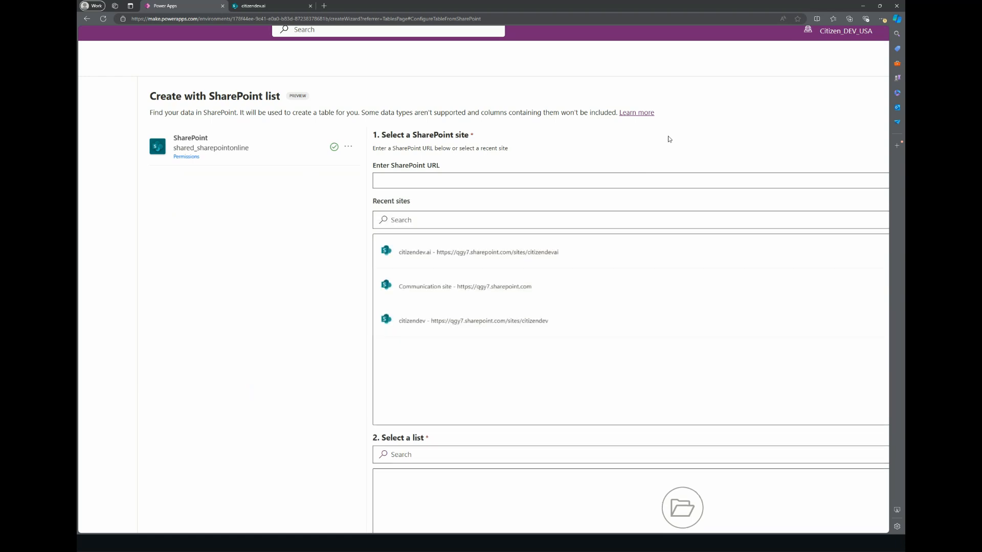
{"action": "left_click", "coordinate": [485, 253]}
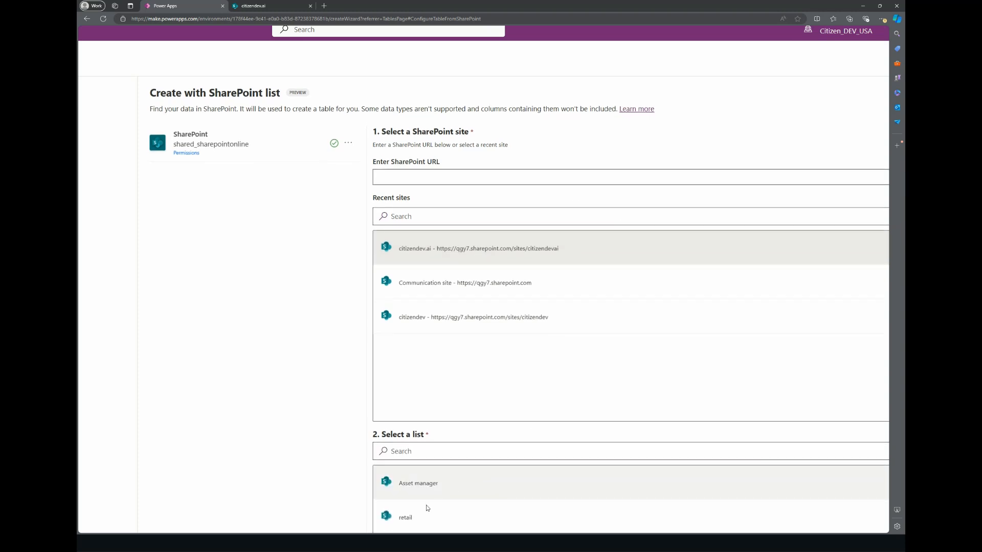
{"action": "left_click", "coordinate": [420, 520]}
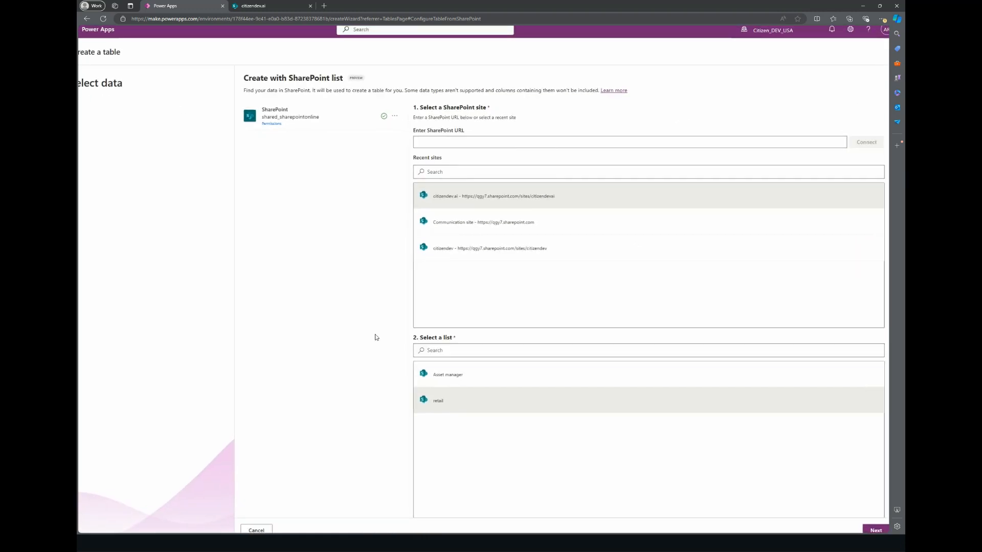
{"action": "left_click", "coordinate": [875, 530]}
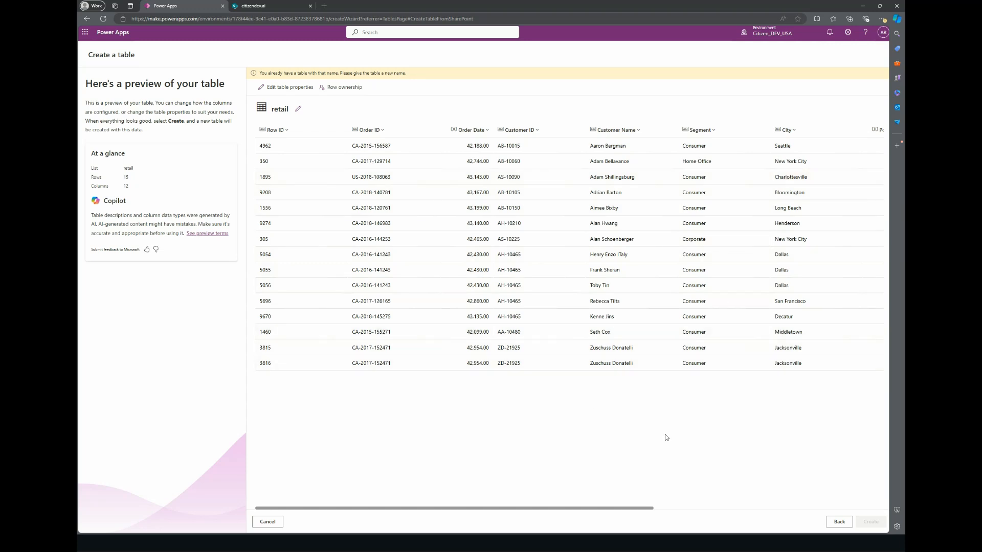
- Discard the previewed table and return to the make.powerapps.com home page
{"action": "left_click", "coordinate": [87, 20]}
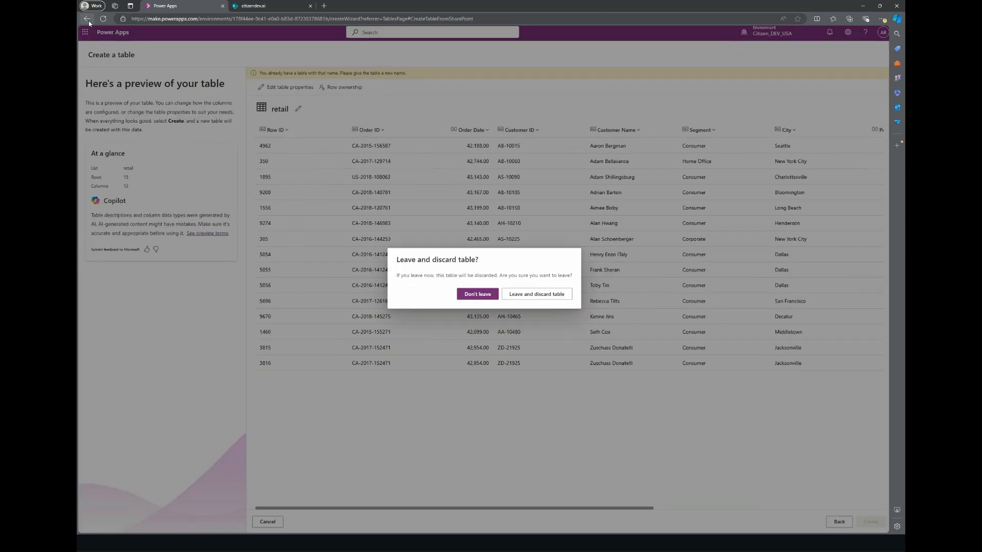
{"action": "left_click", "coordinate": [521, 299]}
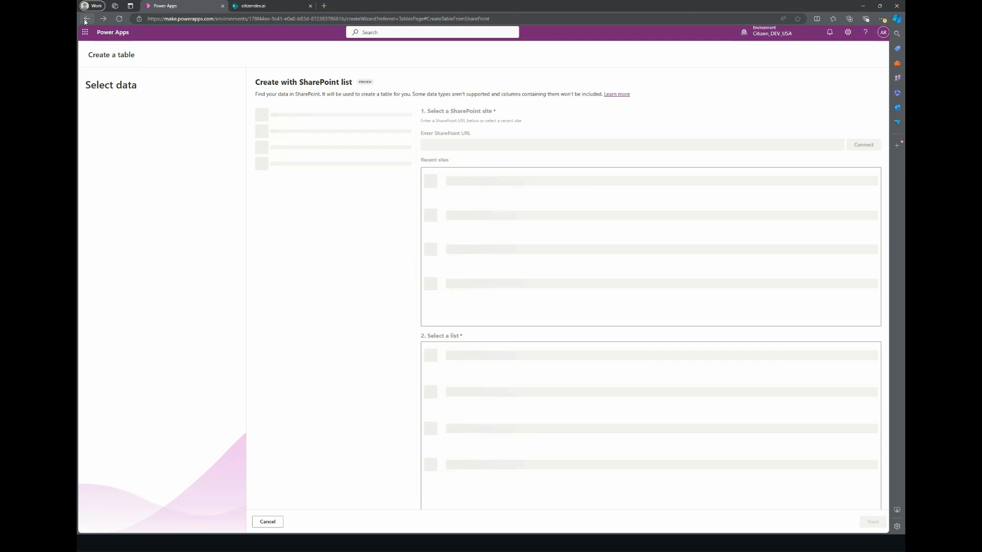
{"action": "left_click", "coordinate": [85, 21]}
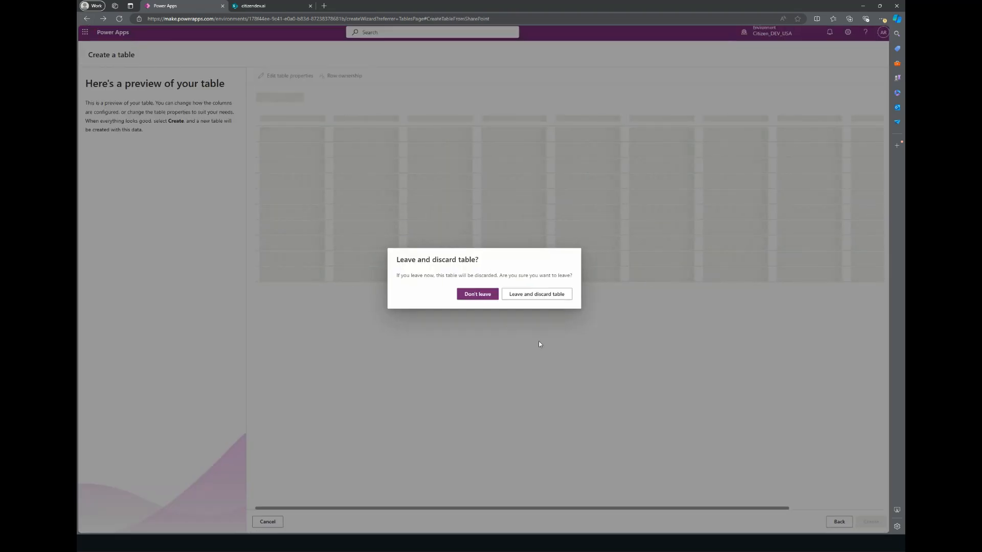
{"action": "left_click", "coordinate": [534, 296]}
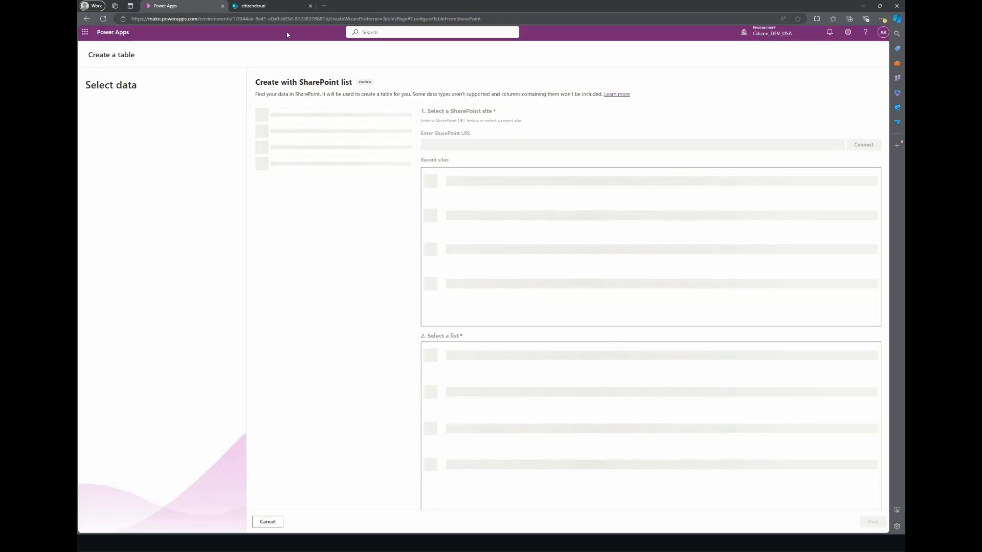
{"action": "left_click", "coordinate": [284, 22]}
{"action": "type", "text": "make"}
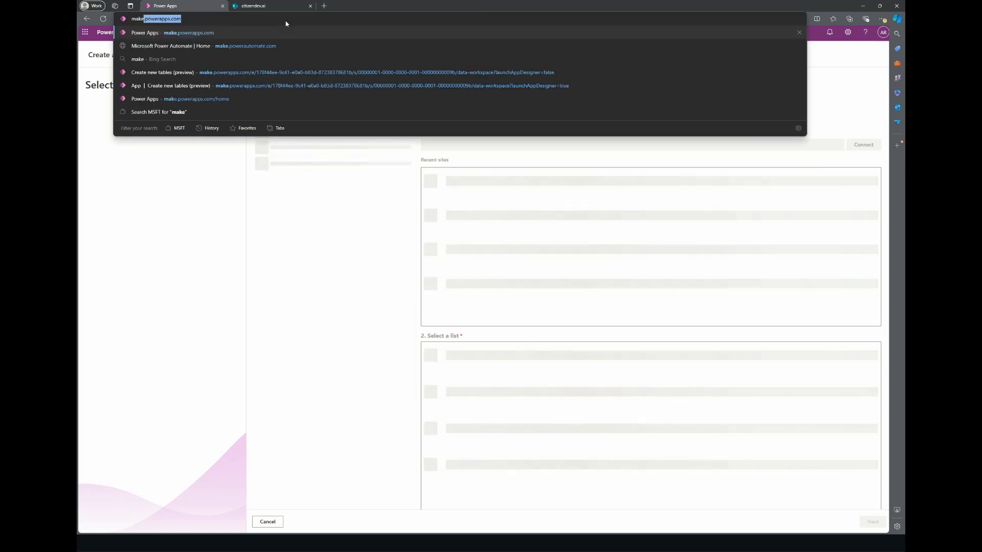
{"action": "key", "text": "Return"}
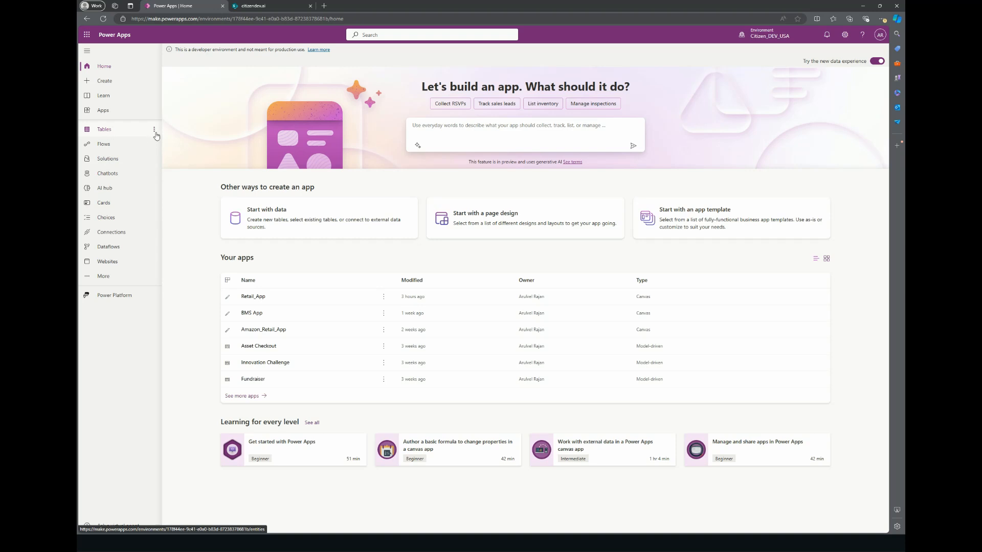
{"action": "left_click", "coordinate": [154, 131]}
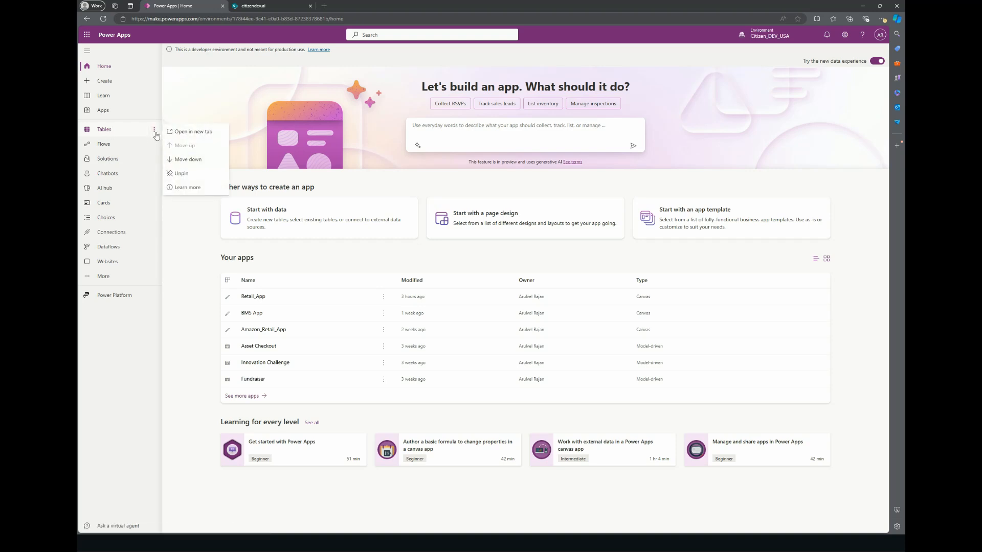
{"action": "left_click", "coordinate": [109, 321]}
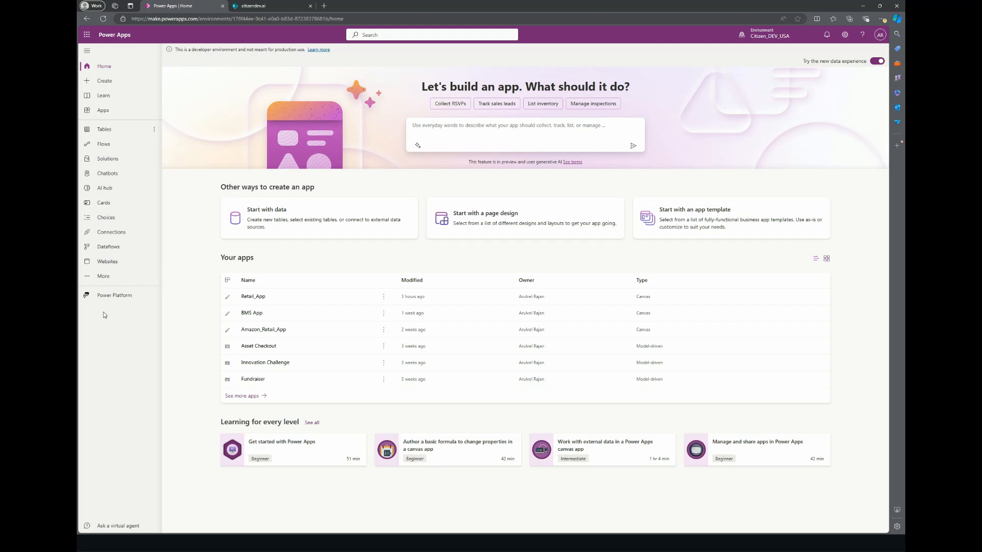
- Create a new solution with the display name virtual_Table_Example and CDS Default Publisher as its publisher
{"action": "left_click", "coordinate": [108, 159]}
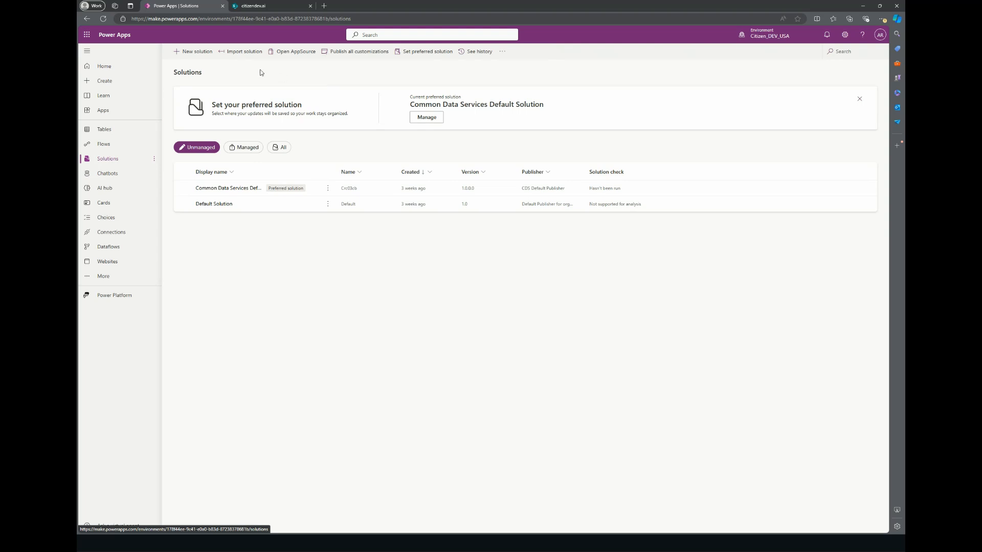
{"action": "left_click", "coordinate": [193, 55]}
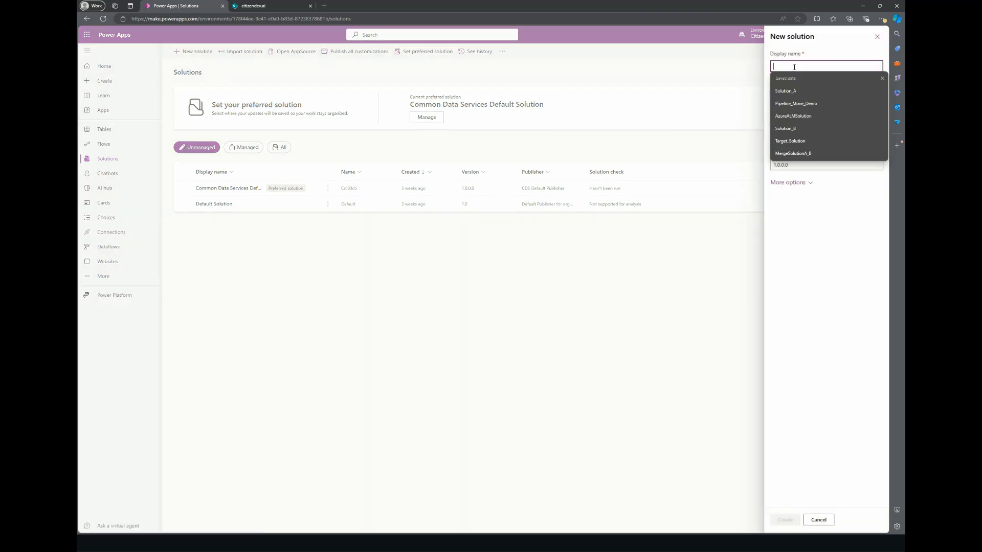
{"action": "type", "text": "virtual_Table_Example"}
{"action": "left_click", "coordinate": [845, 122]}
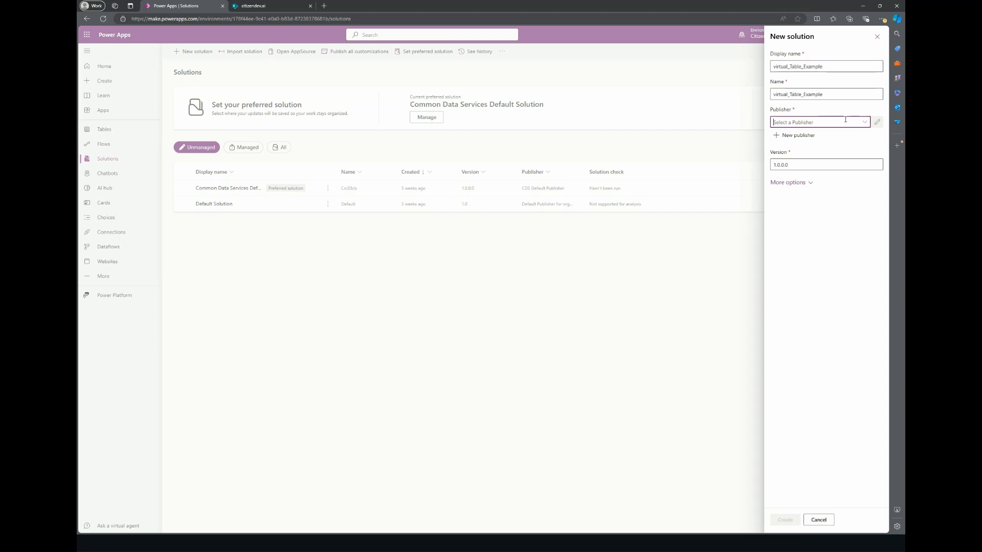
{"action": "left_click", "coordinate": [864, 123]}
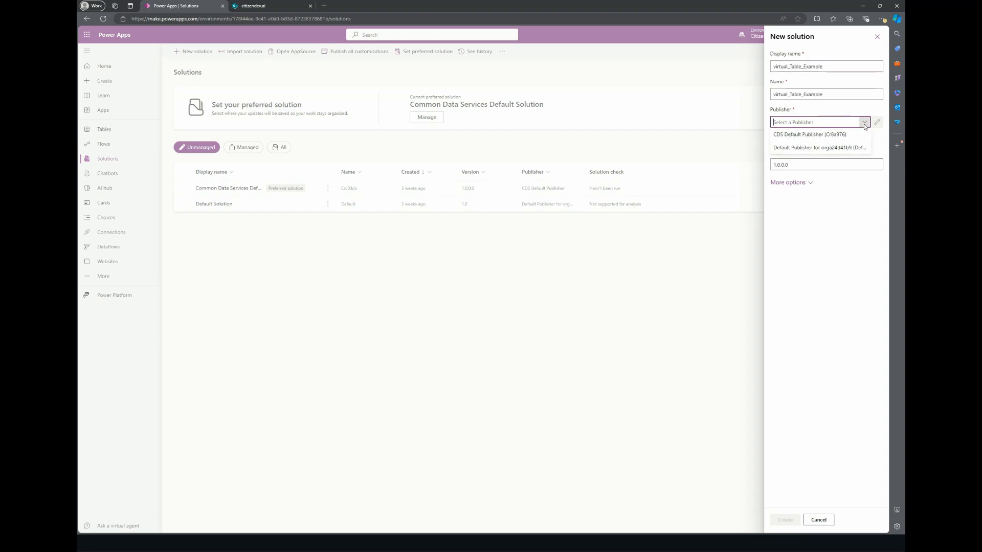
{"action": "left_click", "coordinate": [832, 134]}
{"action": "left_click", "coordinate": [783, 522]}
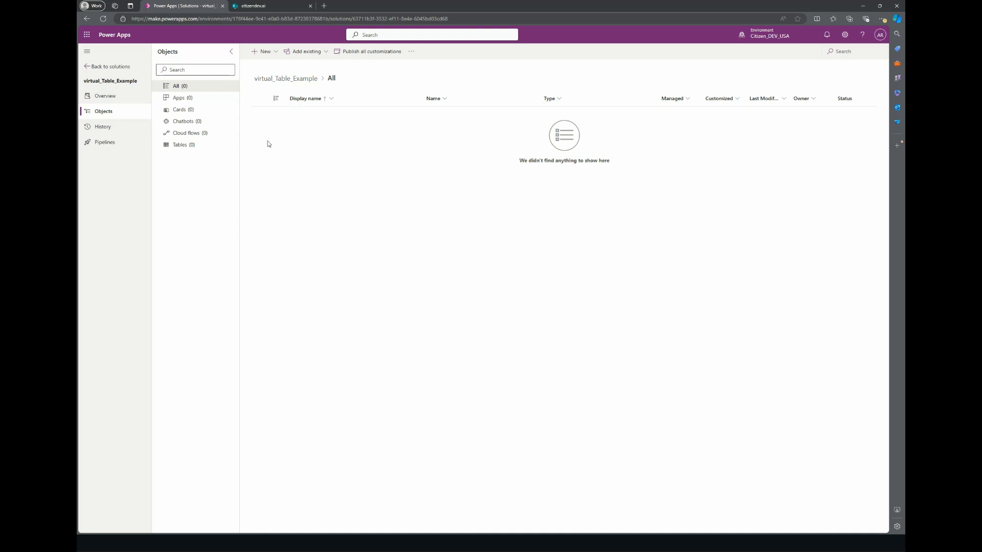
- Start a new table from external data within the tables of the virtual_Table_Example solution
{"action": "left_click", "coordinate": [183, 148]}
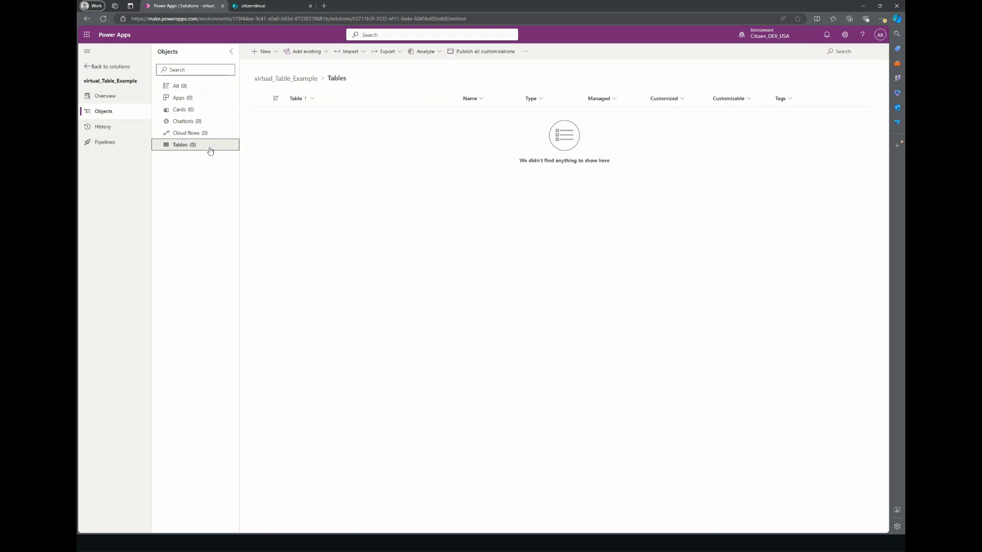
{"action": "left_click", "coordinate": [265, 52]}
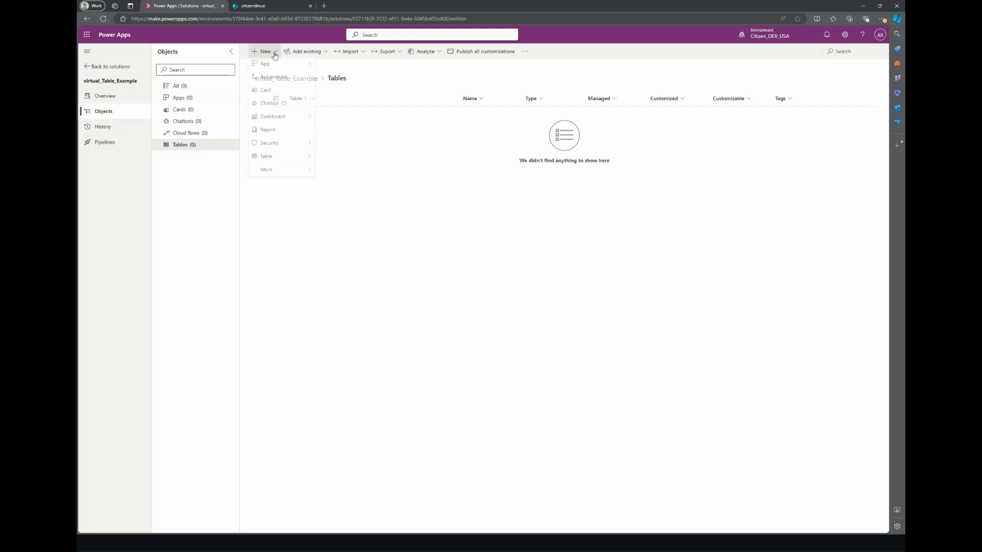
{"action": "mouse_move", "coordinate": [306, 159]}
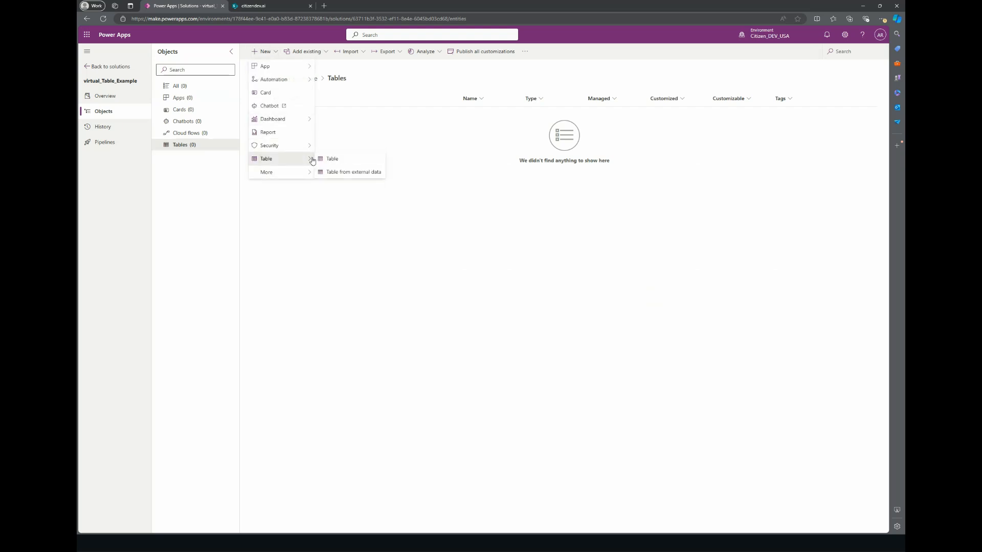
{"action": "left_click", "coordinate": [343, 174]}
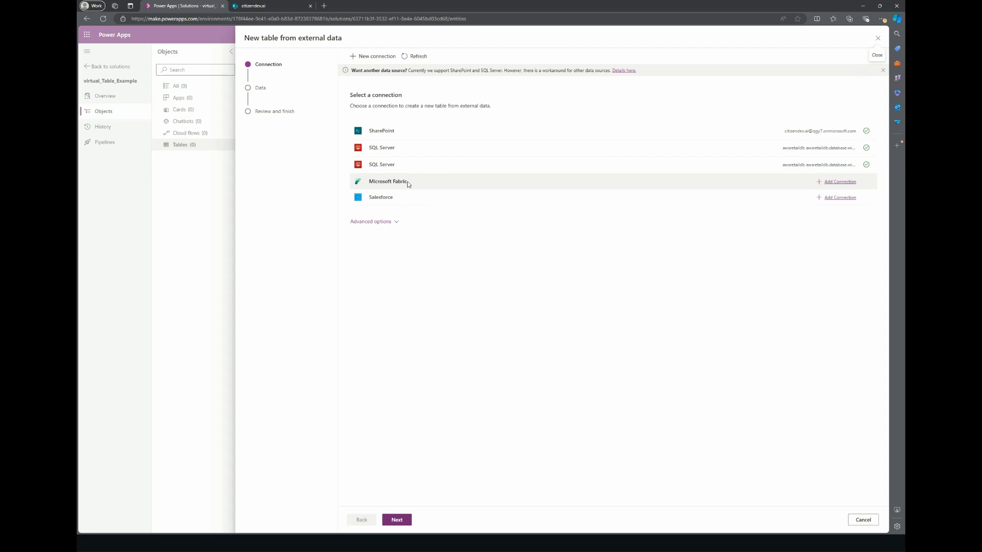
- Select the first listed SQL Server connection, and begin adding a new SQL Server connection on the connections page
{"action": "left_click", "coordinate": [394, 222]}
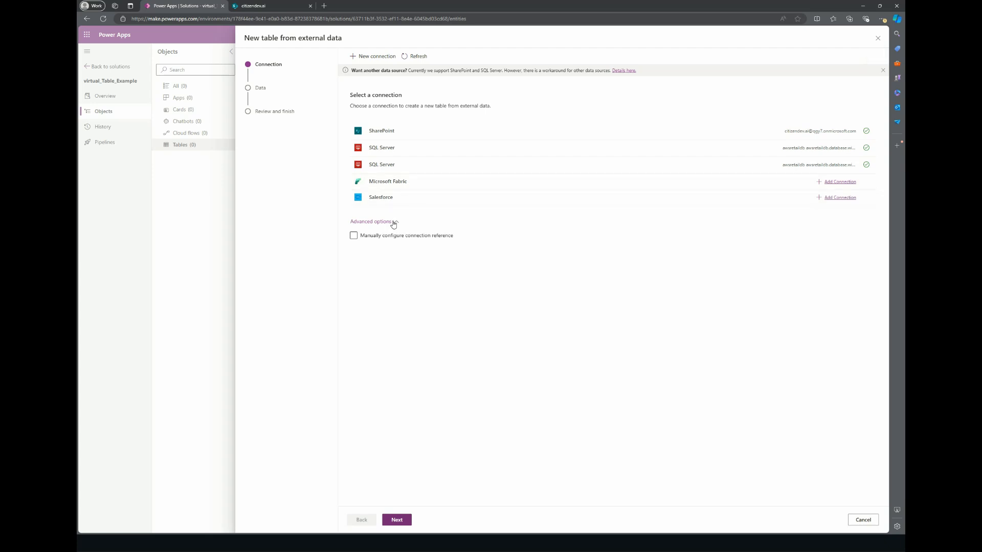
{"action": "left_click", "coordinate": [423, 153]}
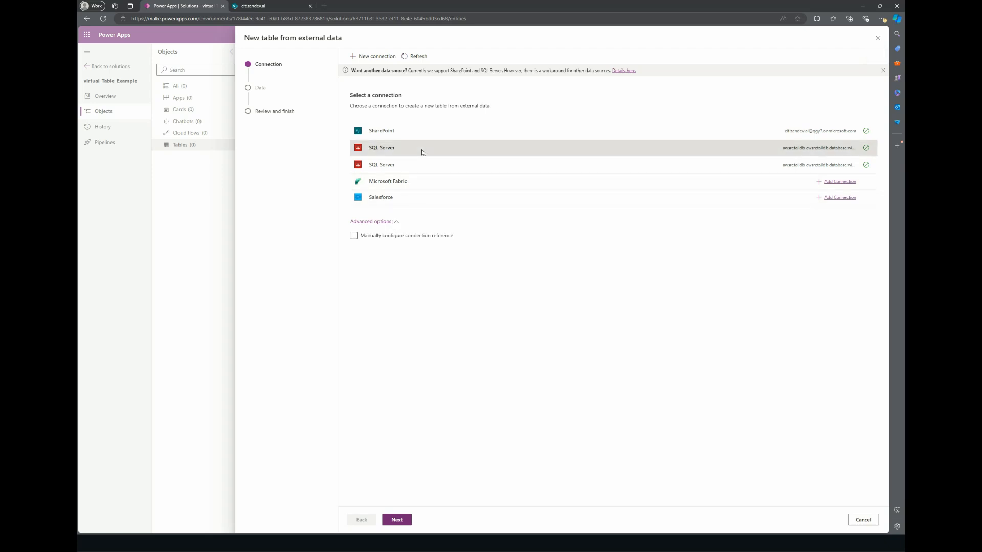
{"action": "left_click", "coordinate": [397, 520]}
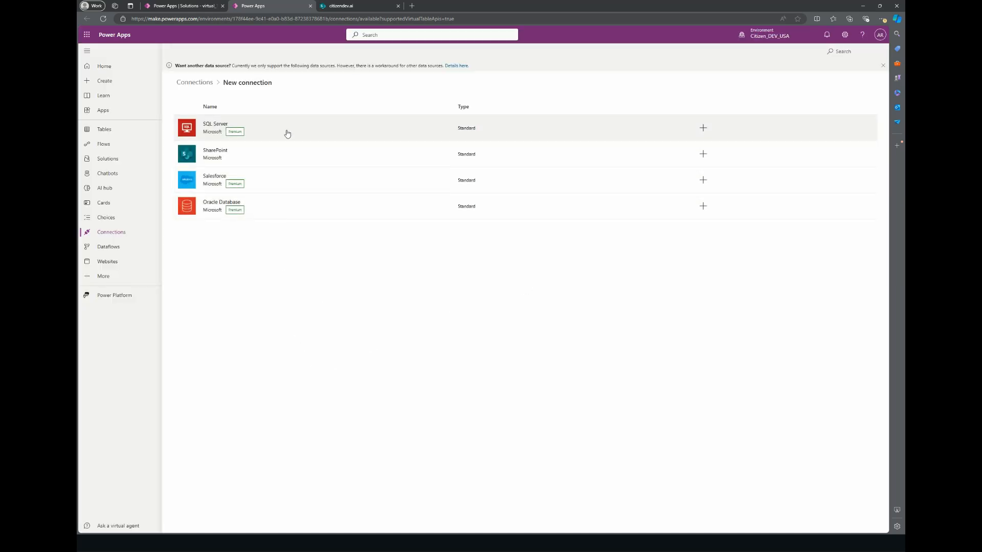
{"action": "left_click", "coordinate": [287, 133]}
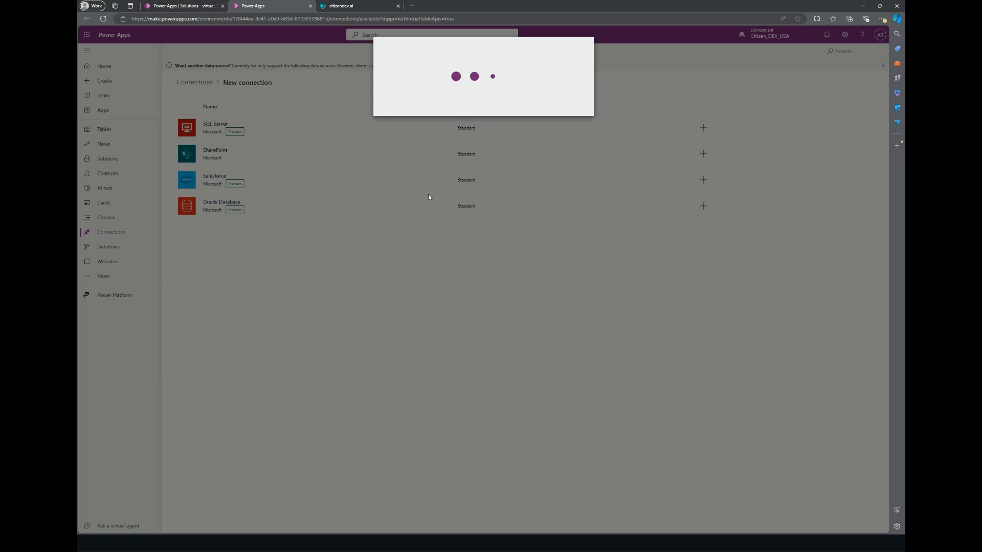
- Switch to the Azure portal, log in to the awsretaildb query editor and query the top 1000 rows of dbo.awsretail
{"action": "key", "text": "alt+Tab"}
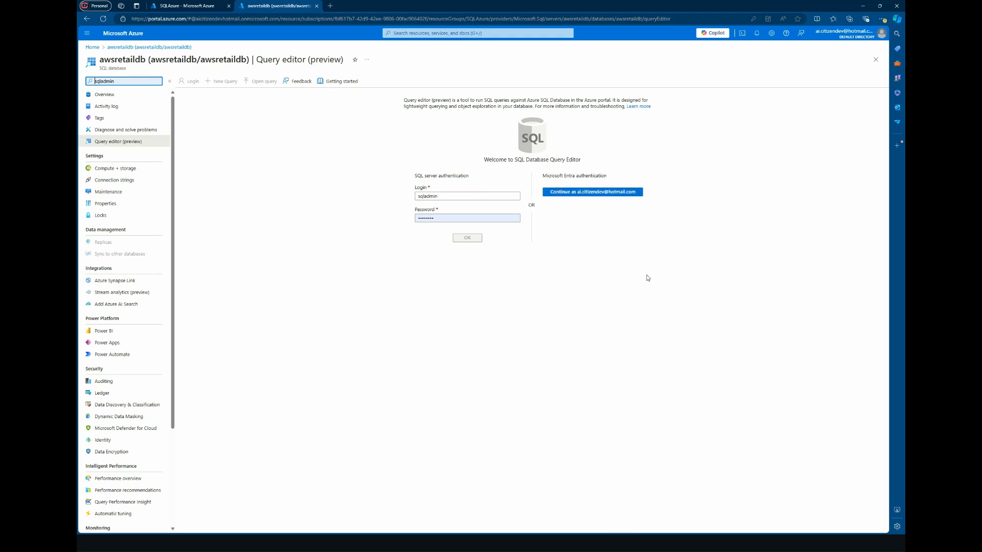
{"action": "key", "text": "Return"}
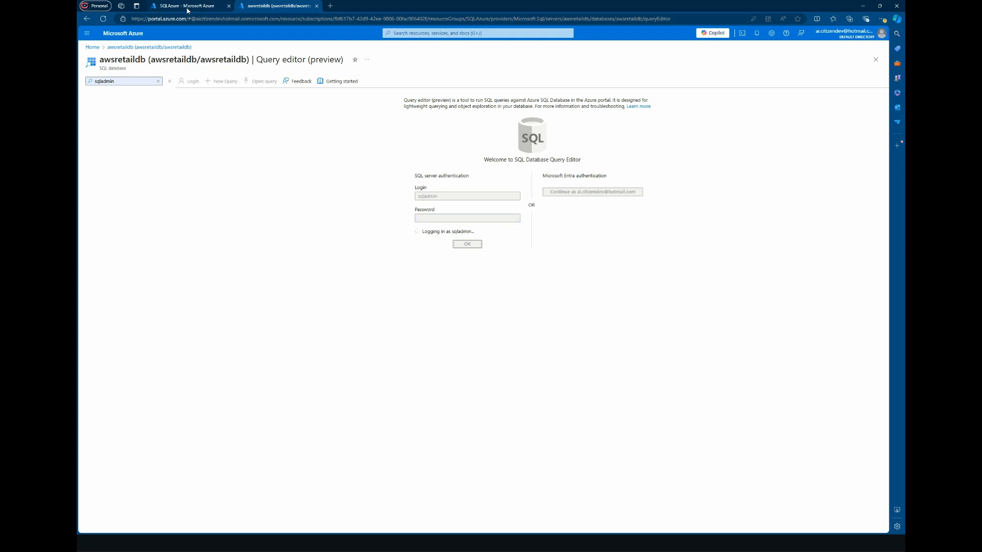
{"action": "left_click", "coordinate": [184, 159]}
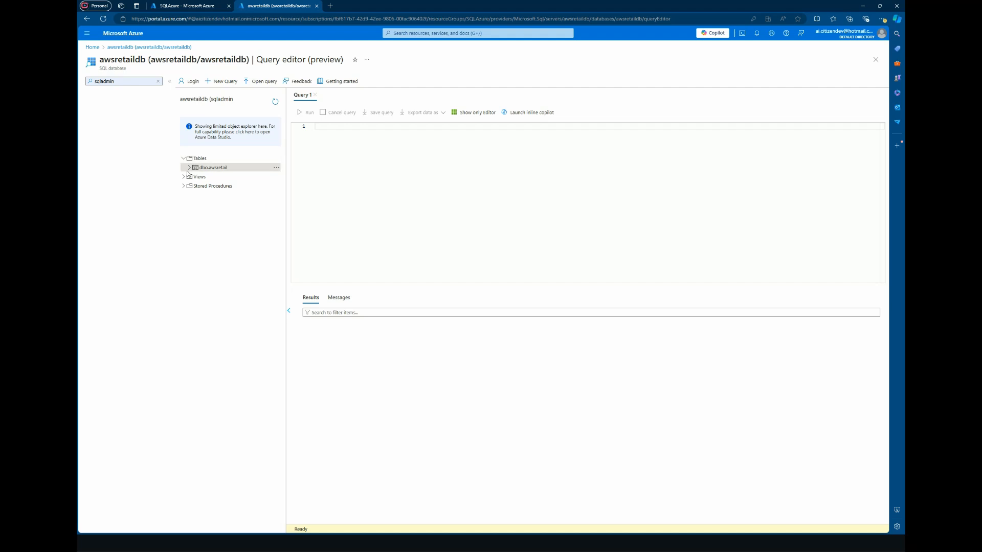
{"action": "left_click", "coordinate": [276, 169]}
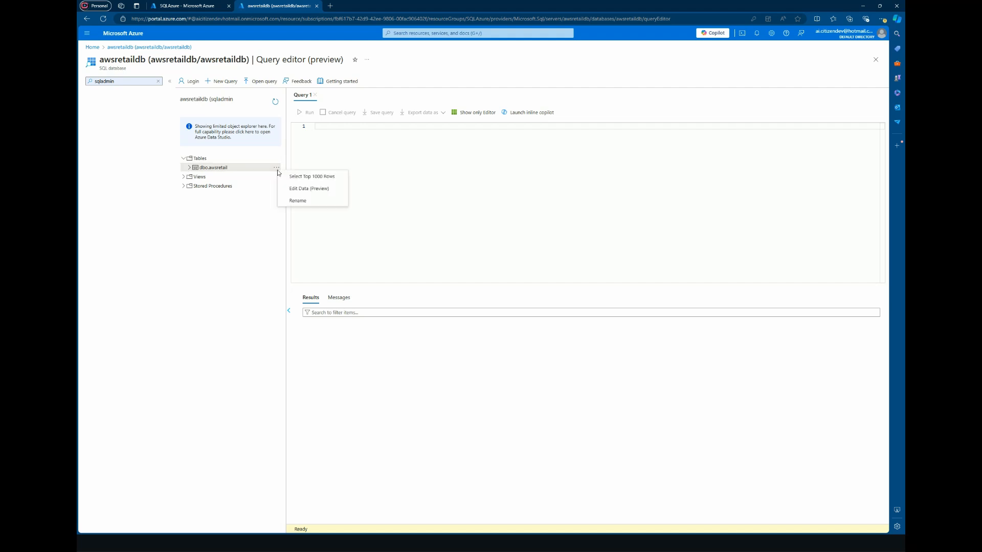
{"action": "left_click", "coordinate": [307, 176]}
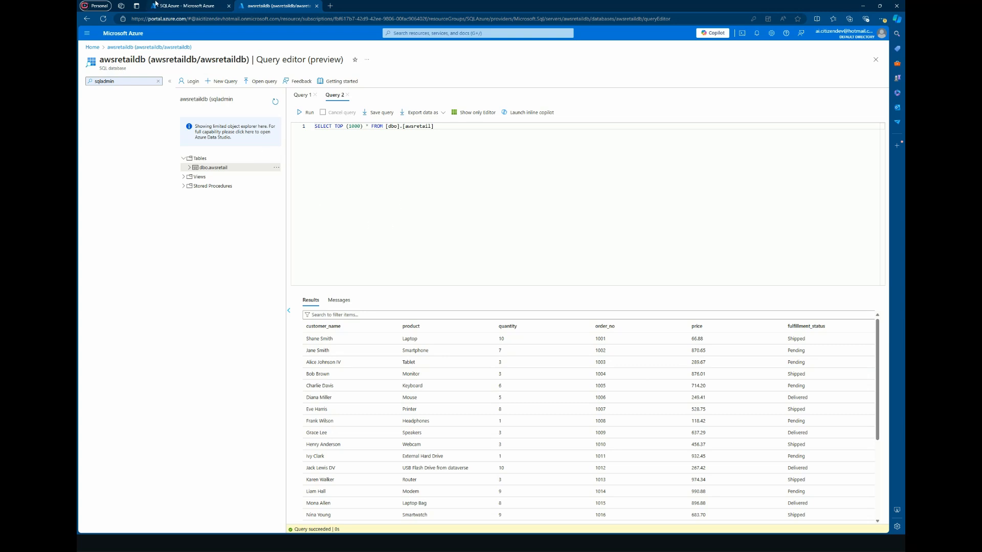
- Open the overview of the awsretaildb SQL server in the Azure portal, copy its server name and return to Power Apps
{"action": "left_click", "coordinate": [183, 6]}
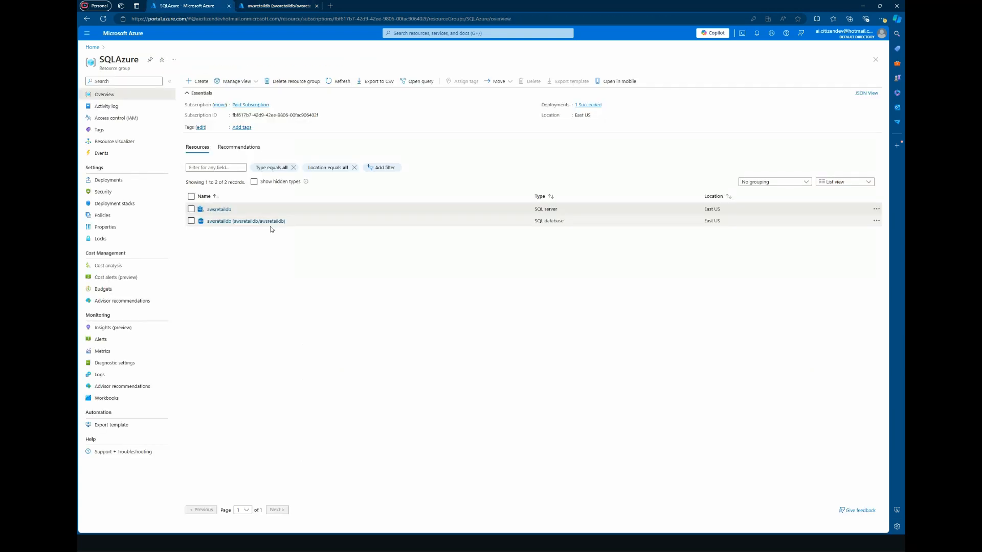
{"action": "left_click", "coordinate": [224, 210]}
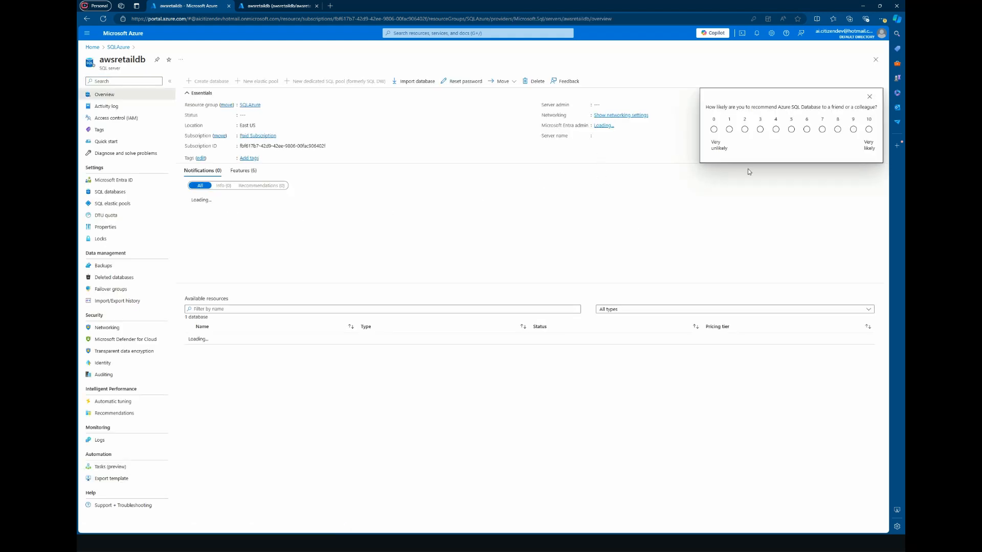
{"action": "left_click", "coordinate": [869, 96]}
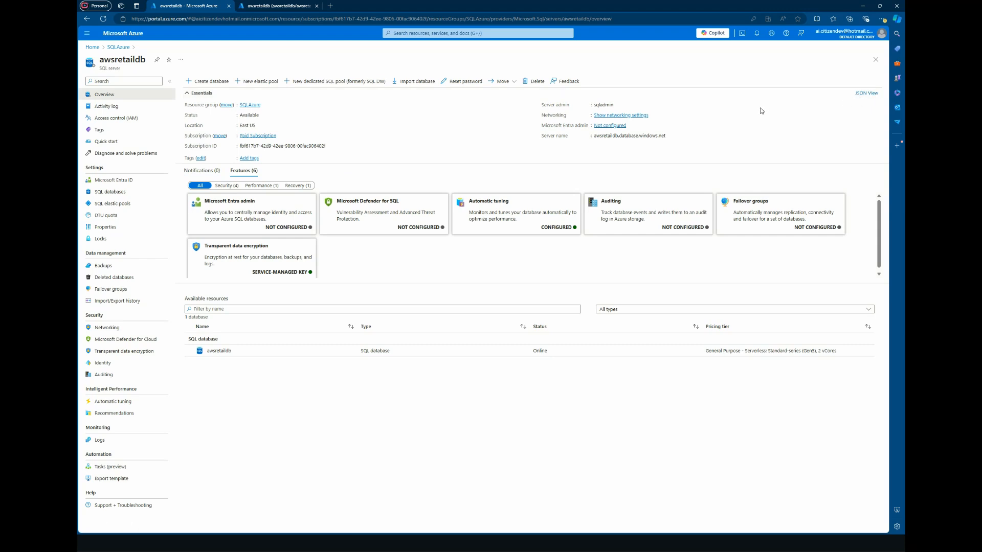
{"action": "left_click", "coordinate": [670, 135]}
{"action": "key", "text": "alt+Tab"}
{"action": "key", "text": "alt+Tab"}
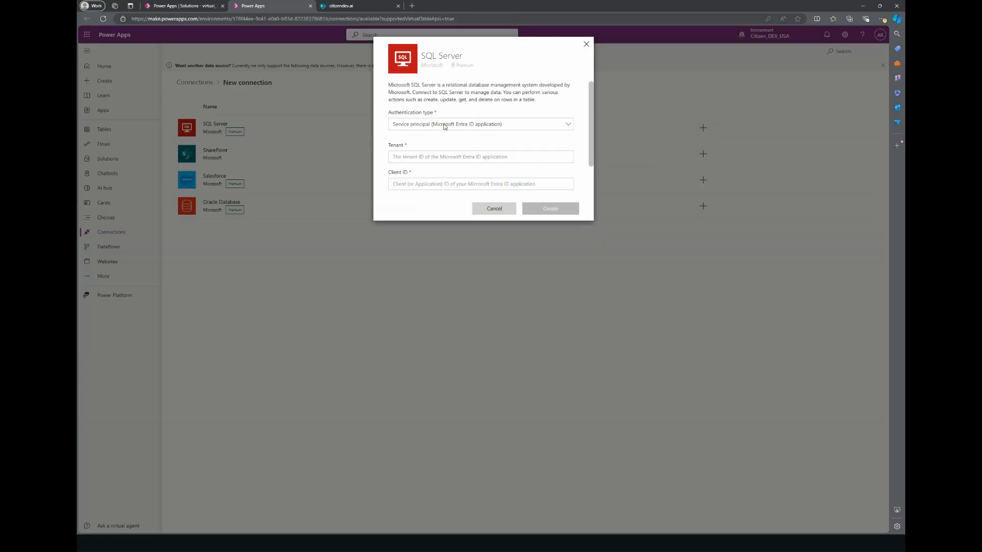
- Set the new connection to SQL Server Authentication with server awsretaildb.database.windows.net and database awsretaildb
{"action": "left_click", "coordinate": [444, 127]}
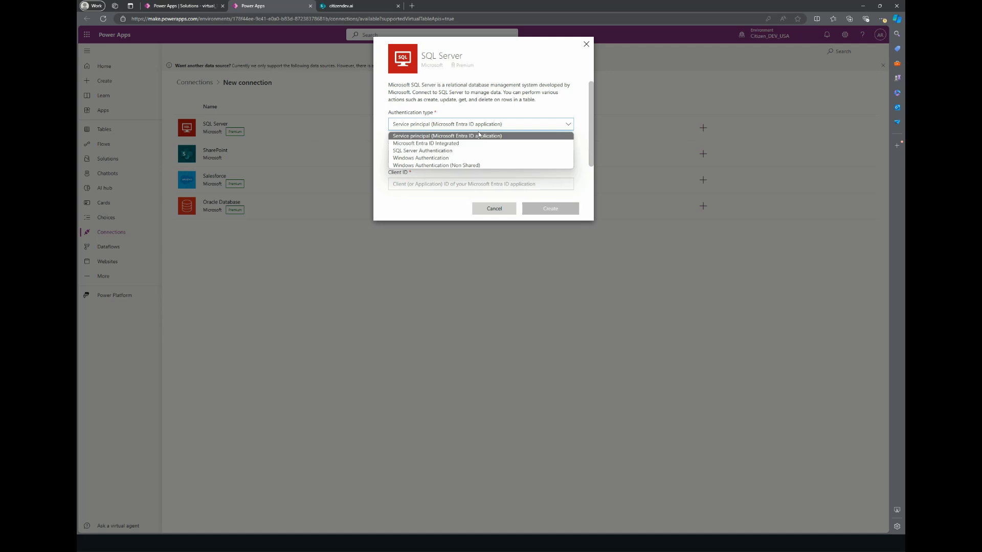
{"action": "left_click", "coordinate": [453, 151]}
{"action": "left_click", "coordinate": [446, 159]}
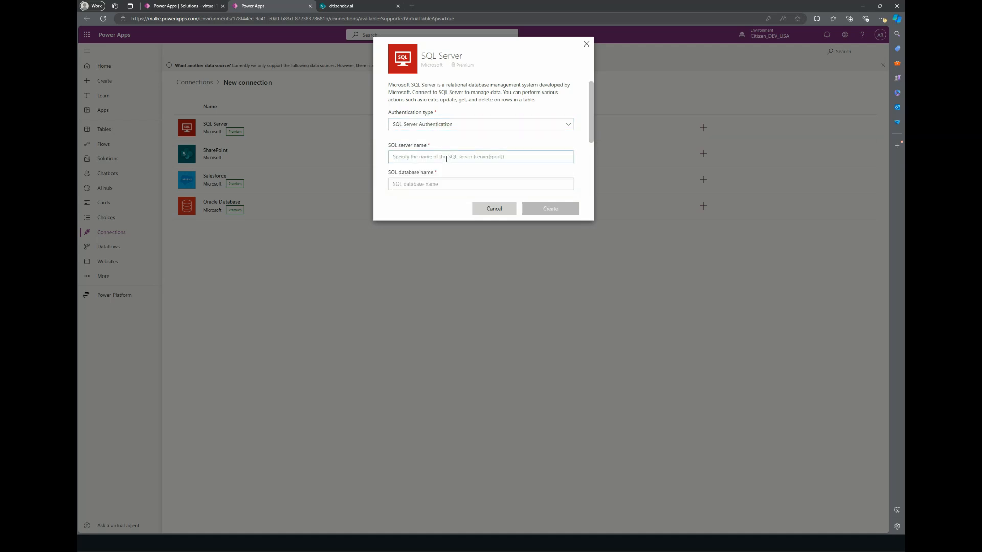
{"action": "key", "text": "ctrl+v"}
{"action": "left_click", "coordinate": [438, 185]}
{"action": "type", "text": "awsretaildb"}
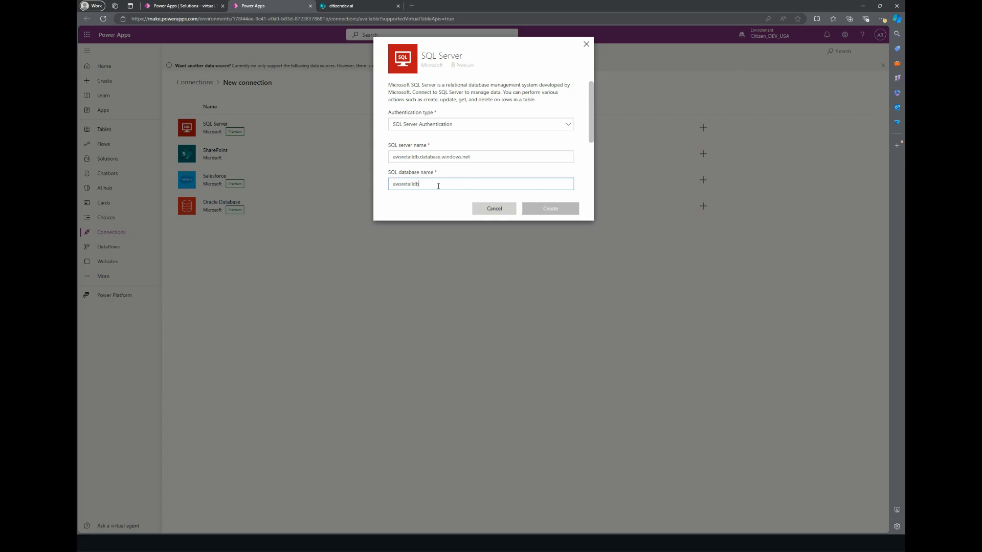
- Fill in the saved sqladmin username and its account password, leave the gateway empty and create the SQL Server connection
{"action": "scroll", "coordinate": [511, 147], "scroll_direction": "down", "scroll_amount": 1}
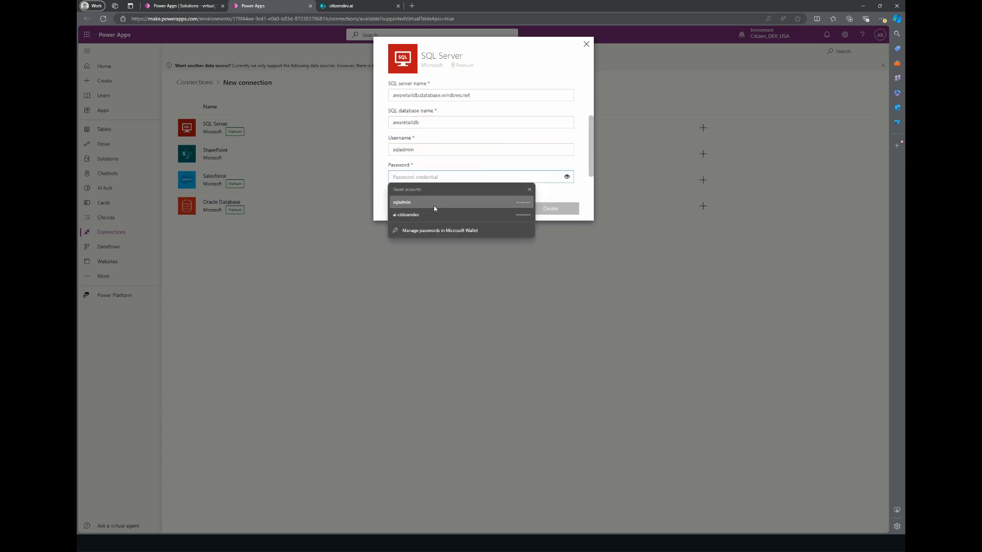
{"action": "left_click", "coordinate": [434, 206]}
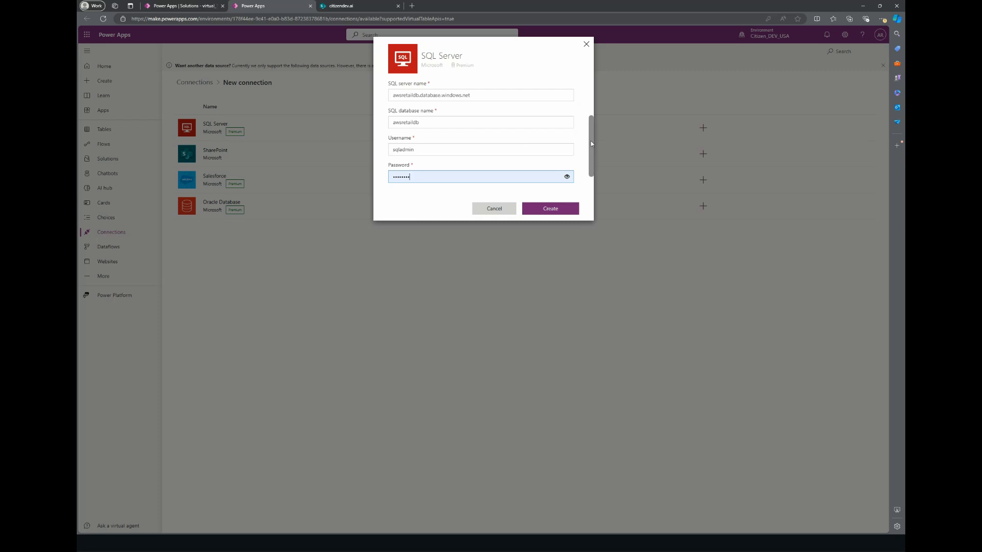
{"action": "left_click_drag", "start_coordinate": [590, 140], "coordinate": [595, 174]}
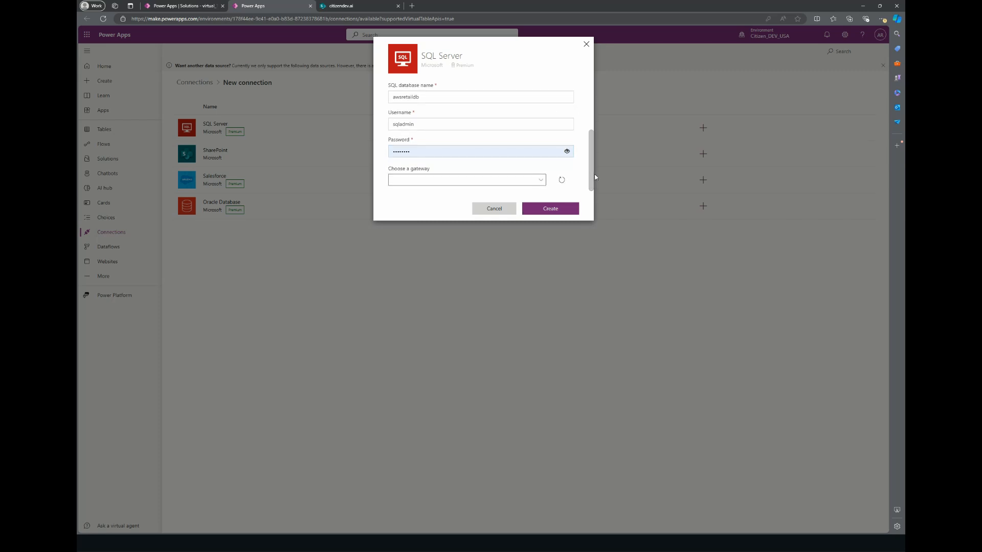
{"action": "left_click", "coordinate": [557, 210]}
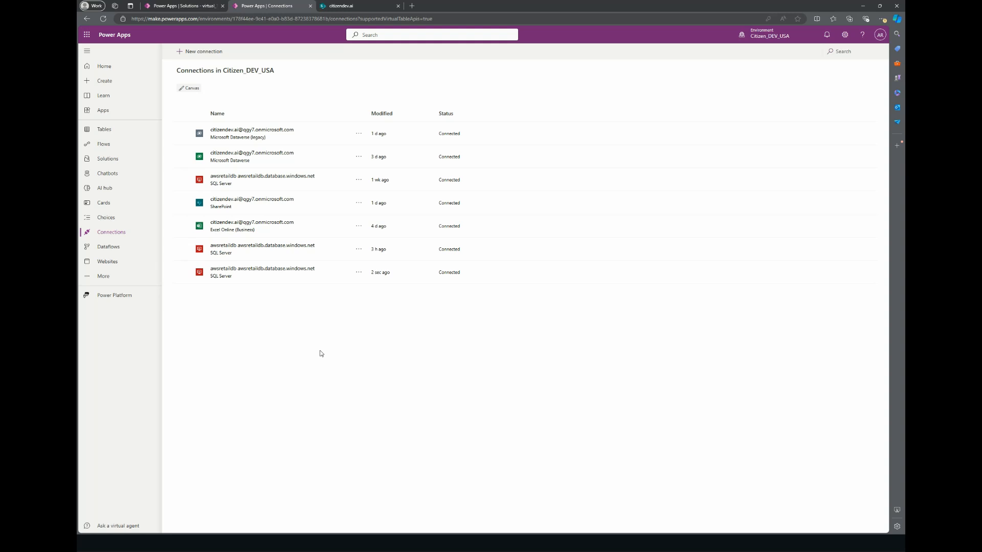
- Return to the new table from external data, refresh its connection list and continue with the third SQL Server connection
{"action": "left_click", "coordinate": [198, 5]}
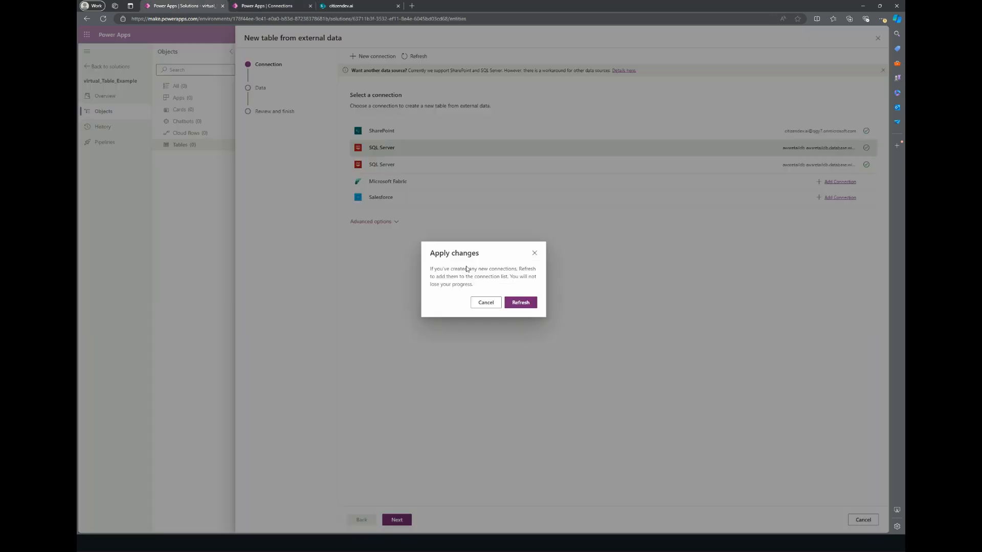
{"action": "left_click", "coordinate": [527, 306]}
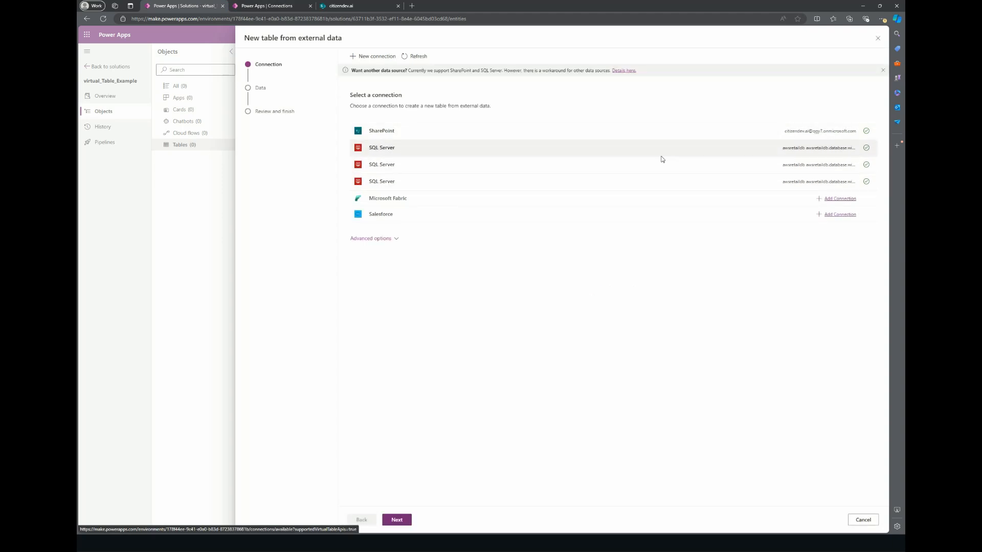
{"action": "left_click", "coordinate": [438, 184]}
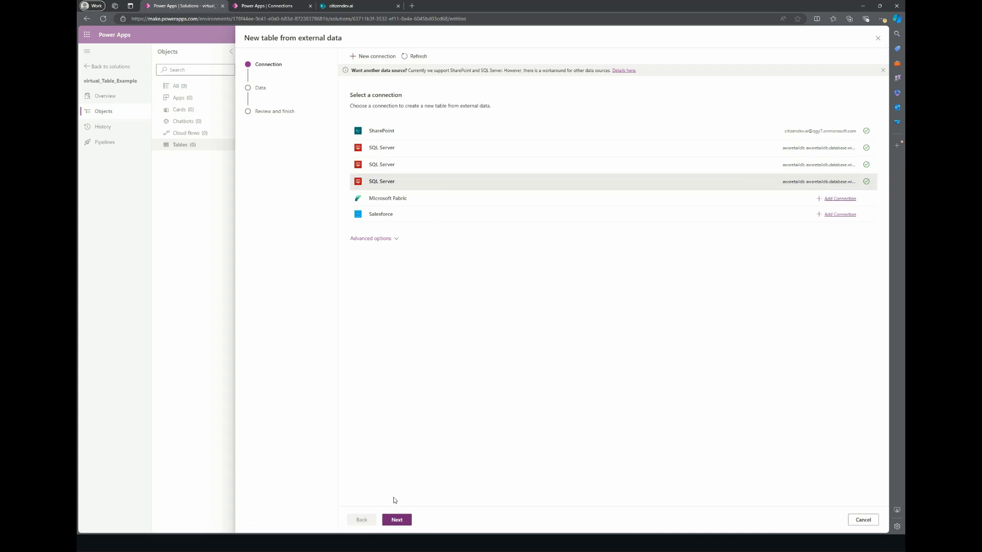
{"action": "left_click", "coordinate": [397, 520]}
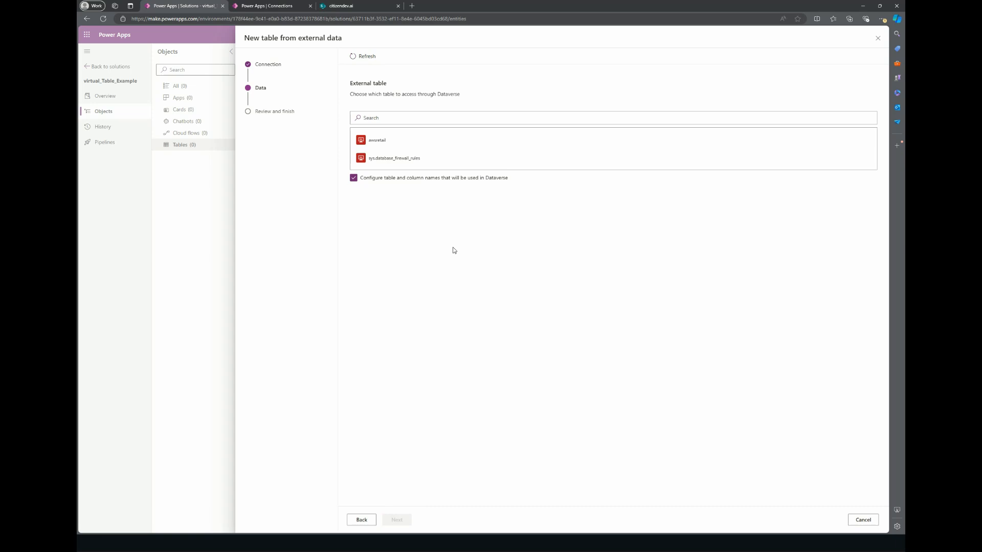
- Create the virtual table from the awsretail external table with the display name virtual_SQL_Table
{"action": "left_click", "coordinate": [379, 142]}
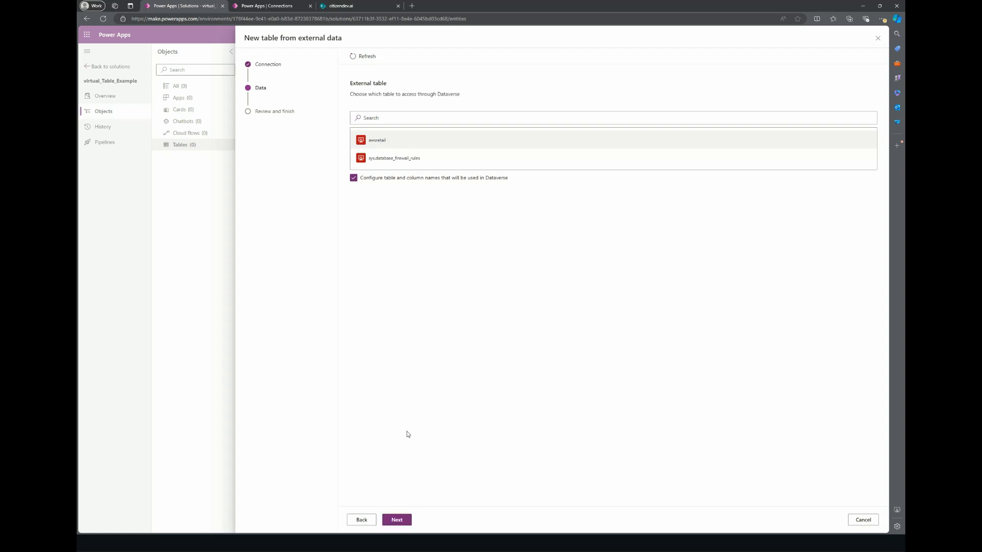
{"action": "left_click", "coordinate": [400, 520]}
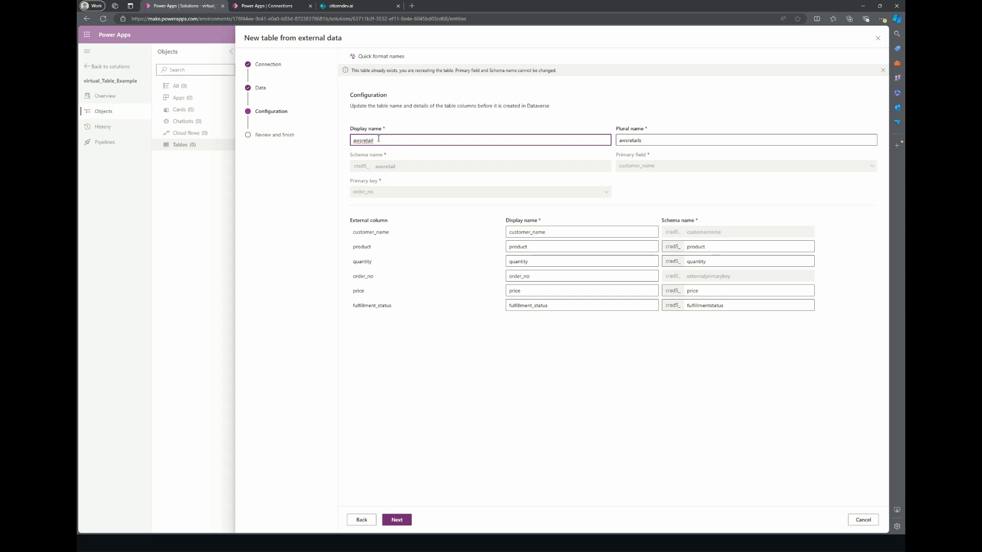
{"action": "left_click_drag", "start_coordinate": [374, 139], "coordinate": [347, 142]}
{"action": "type", "text": "virtual_SQL_Table"}
{"action": "left_click", "coordinate": [397, 520]}
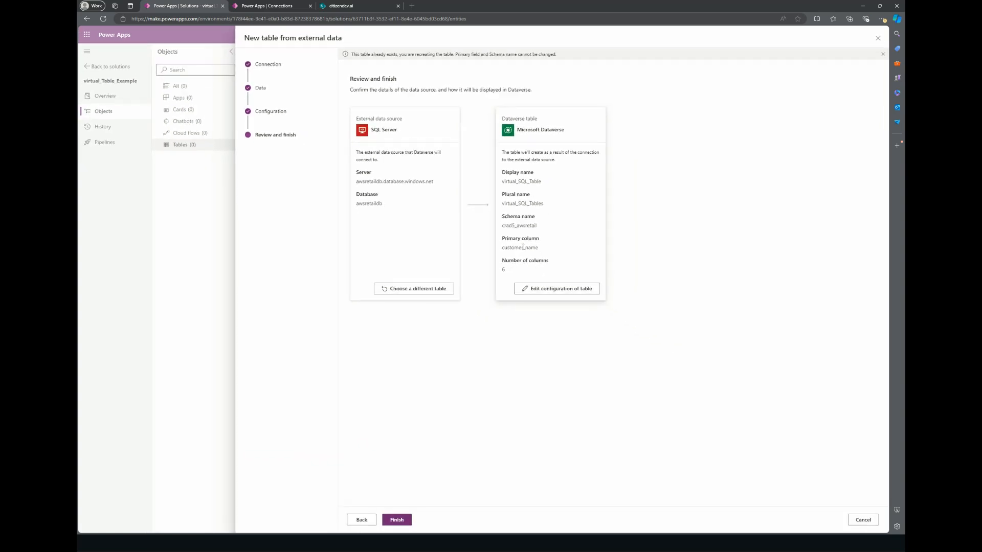
{"action": "left_click", "coordinate": [399, 521]}
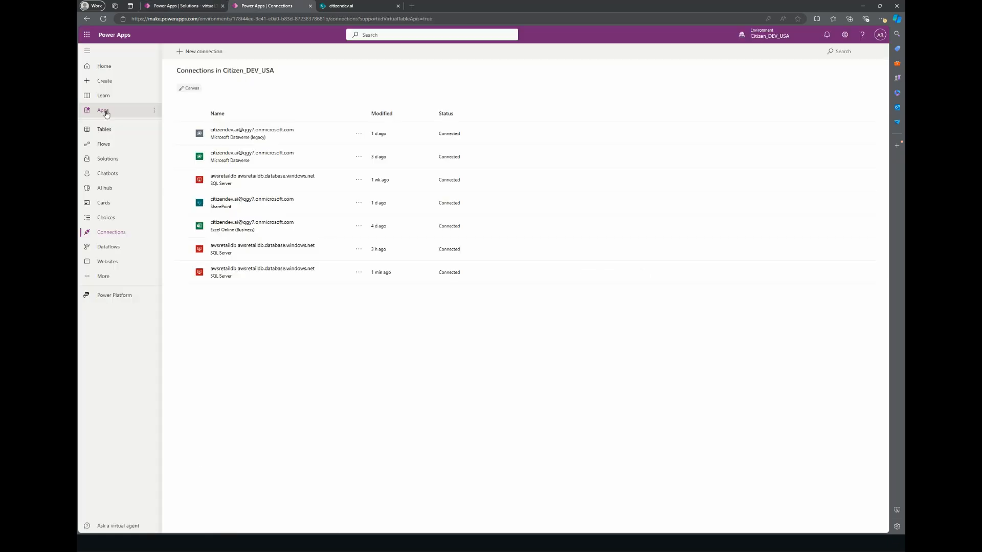
- Open Retail_App for editing, and open the rows of virtual_SQL_Table from the virtual_Table_Example solution for editing
{"action": "left_click", "coordinate": [104, 111]}
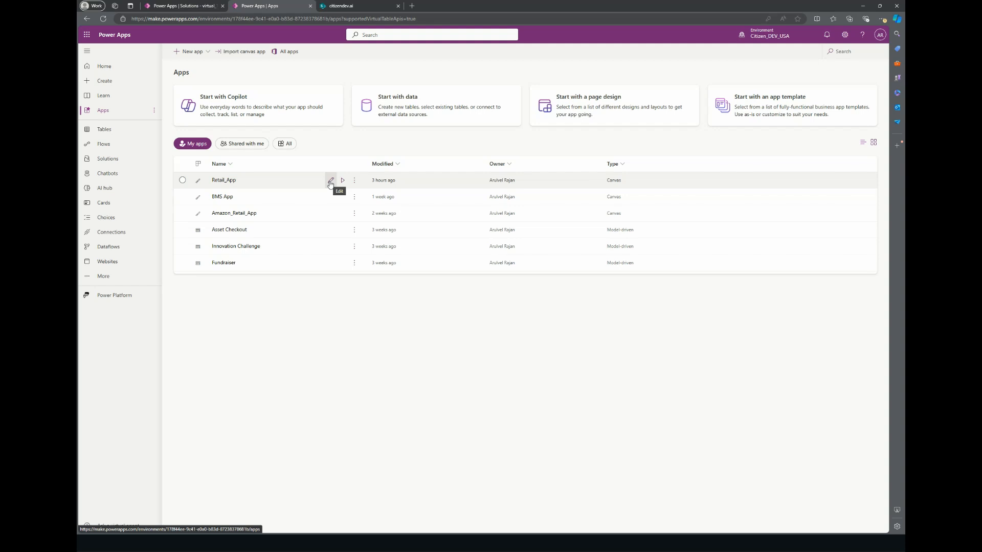
{"action": "left_click", "coordinate": [331, 181]}
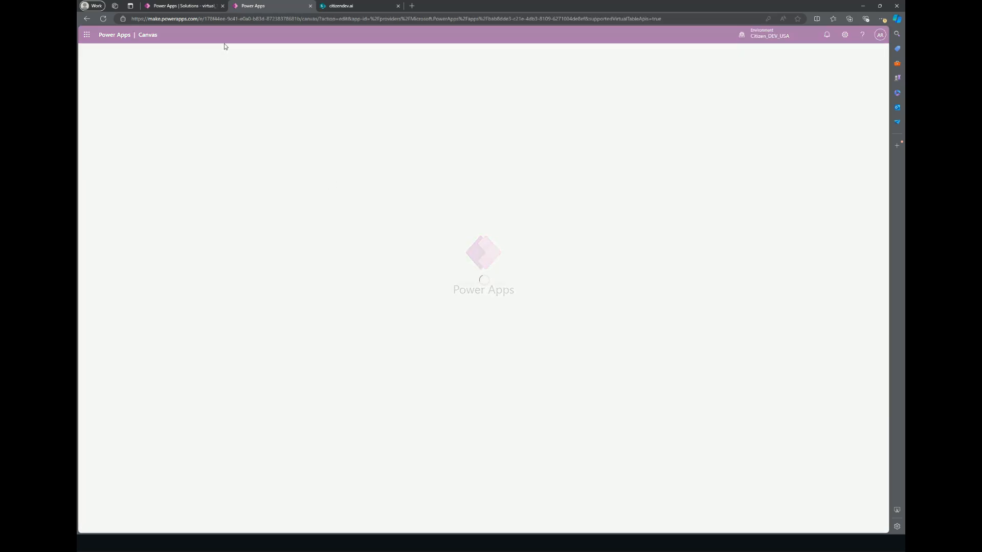
{"action": "left_click", "coordinate": [193, 5]}
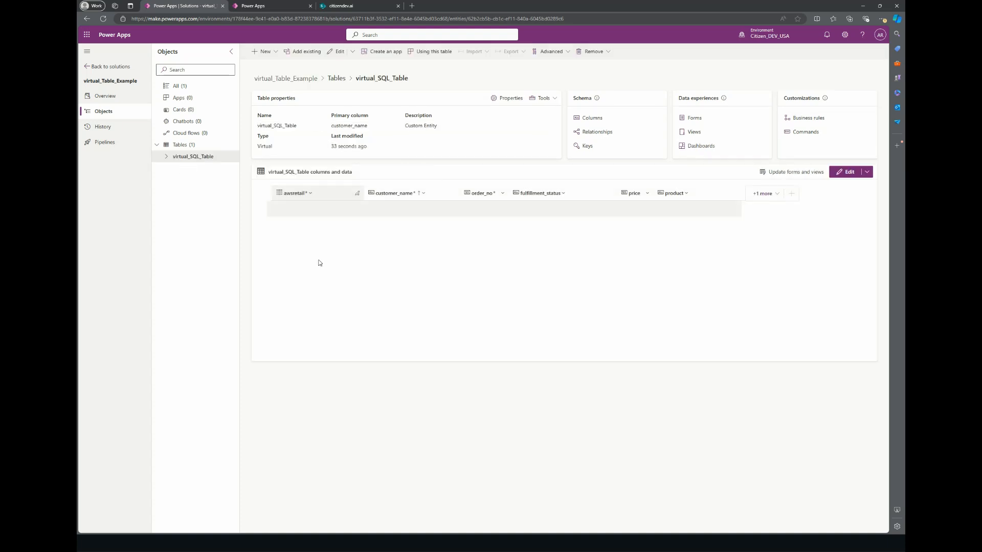
{"action": "left_click", "coordinate": [848, 174]}
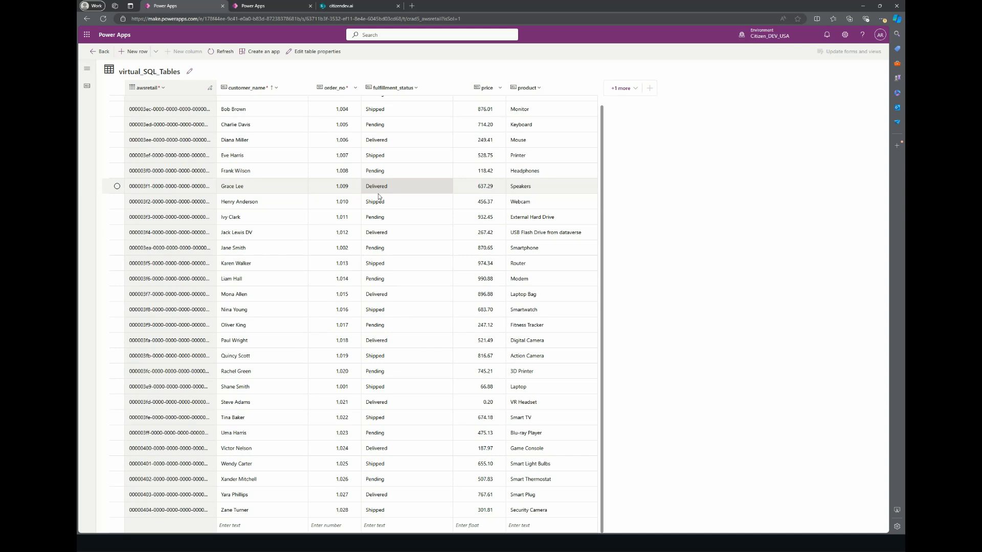
- Switch to the Azure portal and compare the dbo.awsretail query results with the virtual table's rows
{"action": "key", "text": "alt+Tab"}
{"action": "key", "text": "alt+Tab"}
{"action": "key", "text": "alt+Tab"}
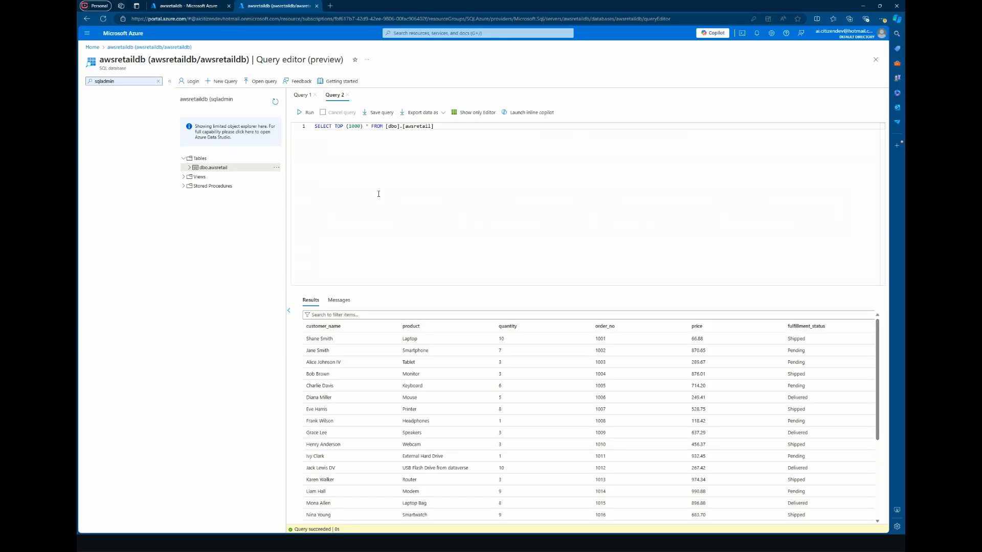
{"action": "scroll", "coordinate": [478, 390], "scroll_direction": "down", "scroll_amount": 3}
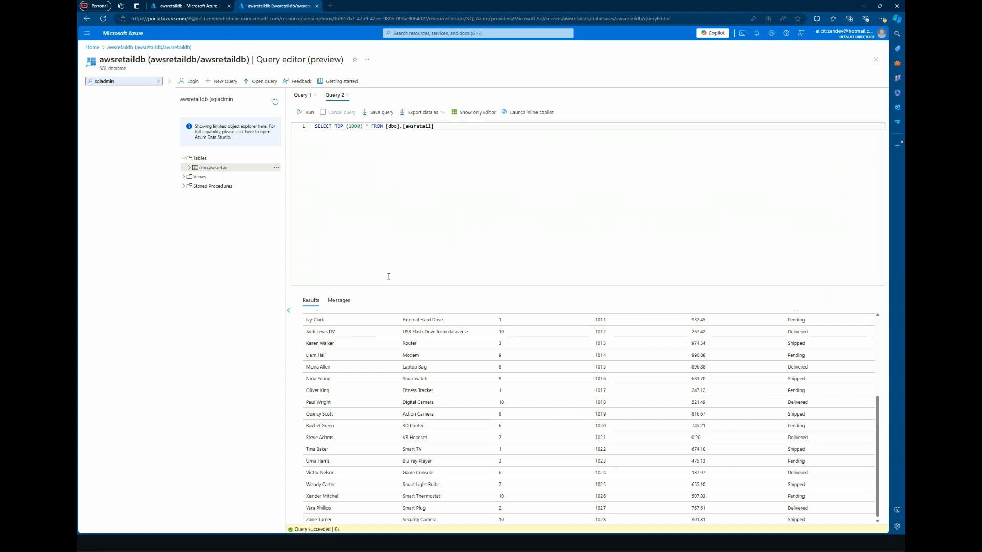
{"action": "scroll", "coordinate": [460, 390], "scroll_direction": "up", "scroll_amount": 3}
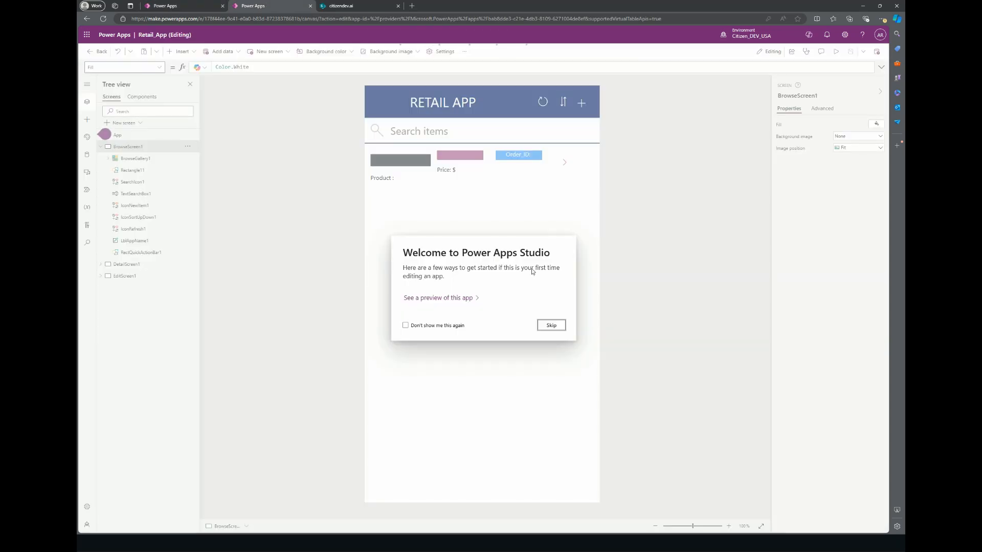
- Dismiss the welcome dialog in Retail_App, refresh its [dbo].[awsretail] data source and preview the app
{"action": "left_click", "coordinate": [552, 325]}
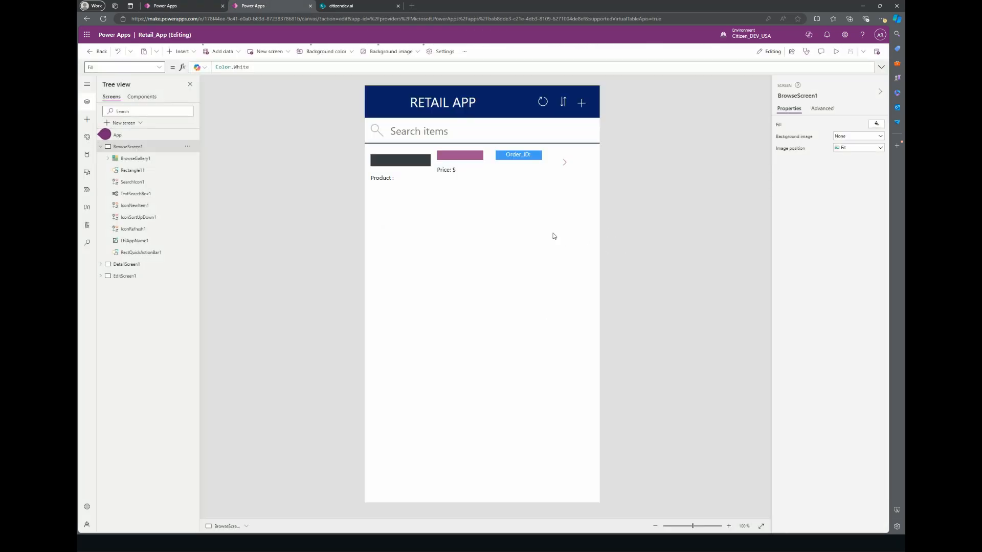
{"action": "left_click", "coordinate": [495, 214]}
{"action": "left_click", "coordinate": [87, 155]}
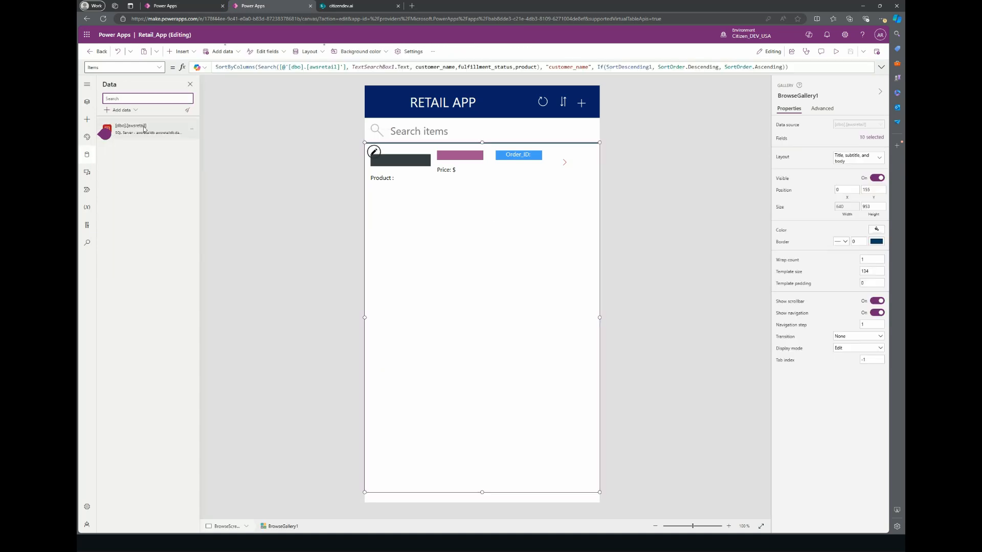
{"action": "mouse_move", "coordinate": [142, 131]}
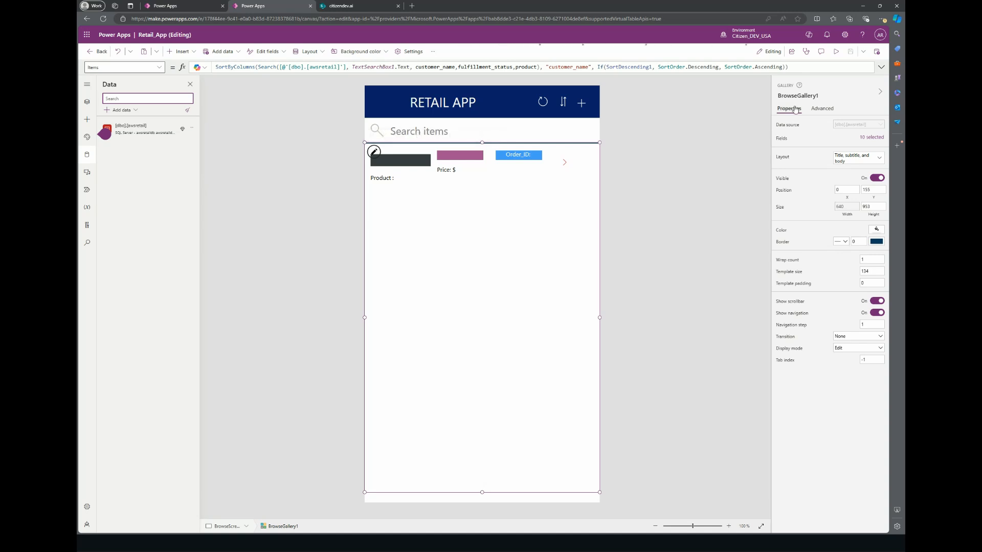
{"action": "left_click", "coordinate": [192, 128]}
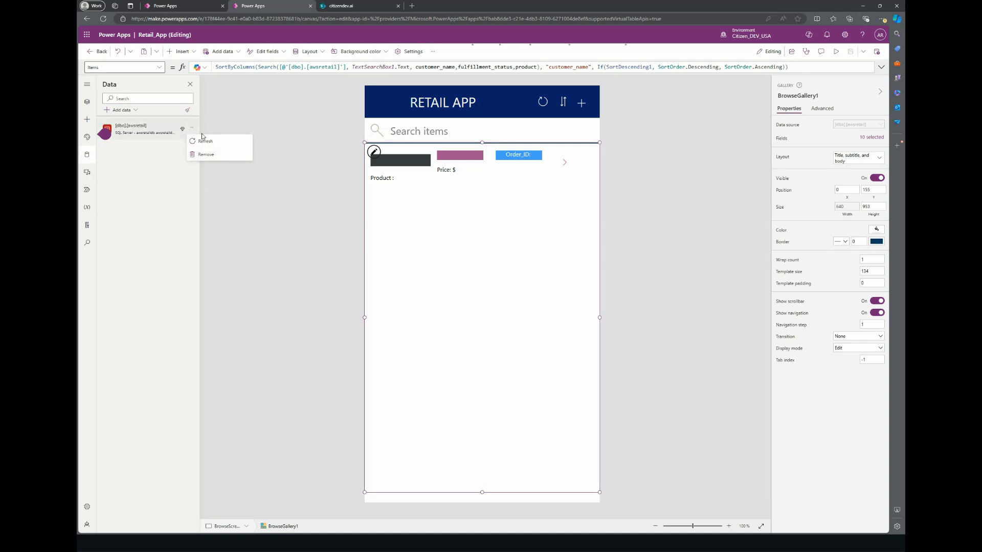
{"action": "left_click", "coordinate": [204, 142]}
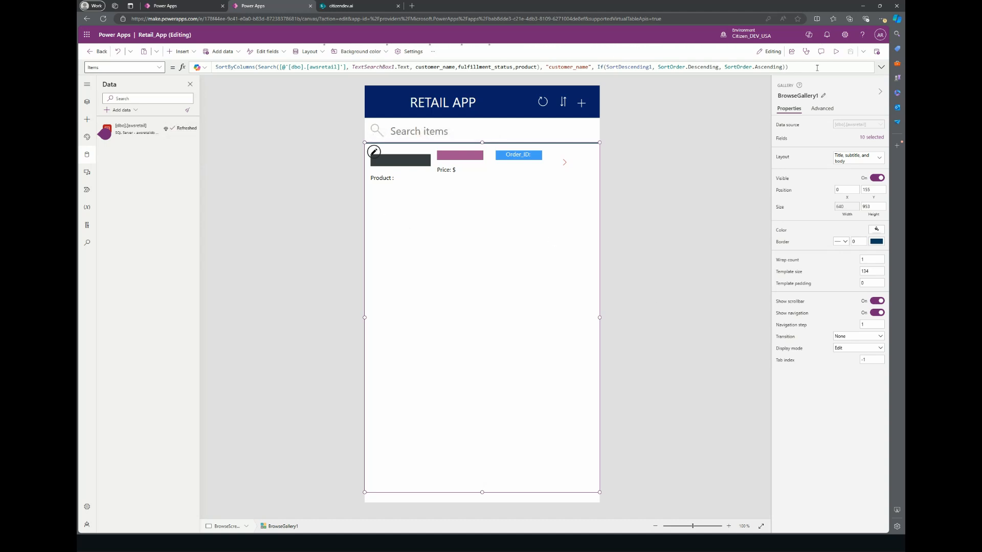
{"action": "left_click", "coordinate": [836, 51]}
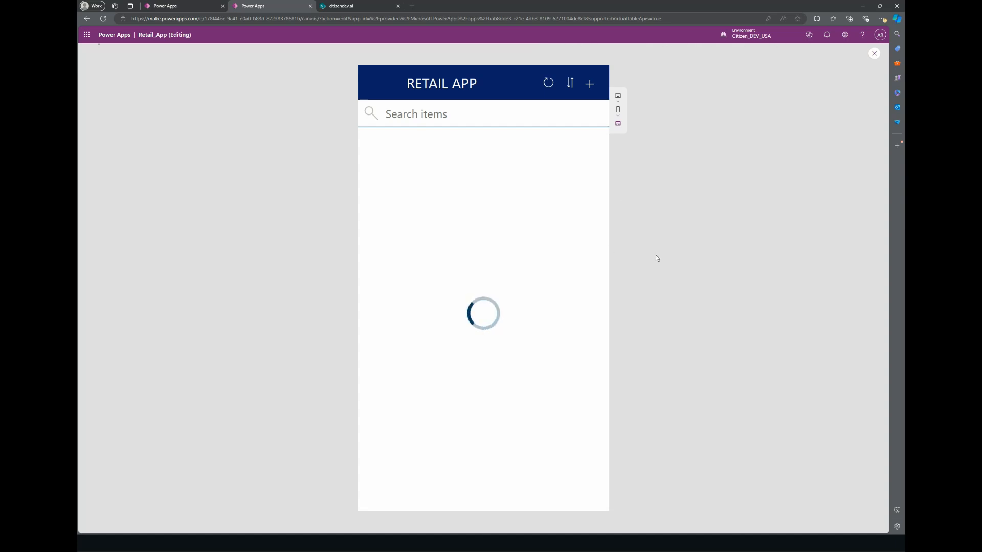
- Switch to the virtual table's rows, then to the Azure portal, and open the dbo.awsretail data for editing
{"action": "left_click", "coordinate": [184, 6]}
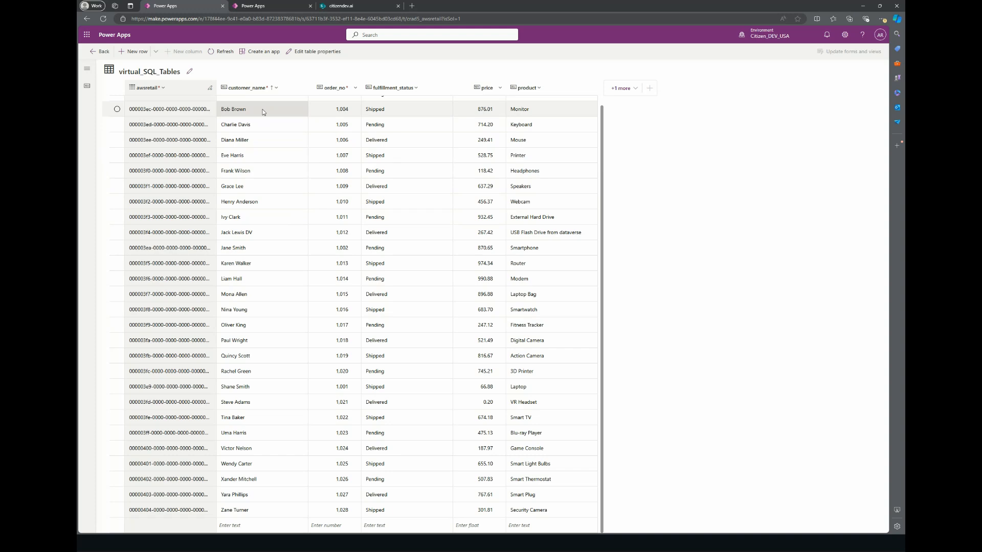
{"action": "key", "text": "alt+Tab"}
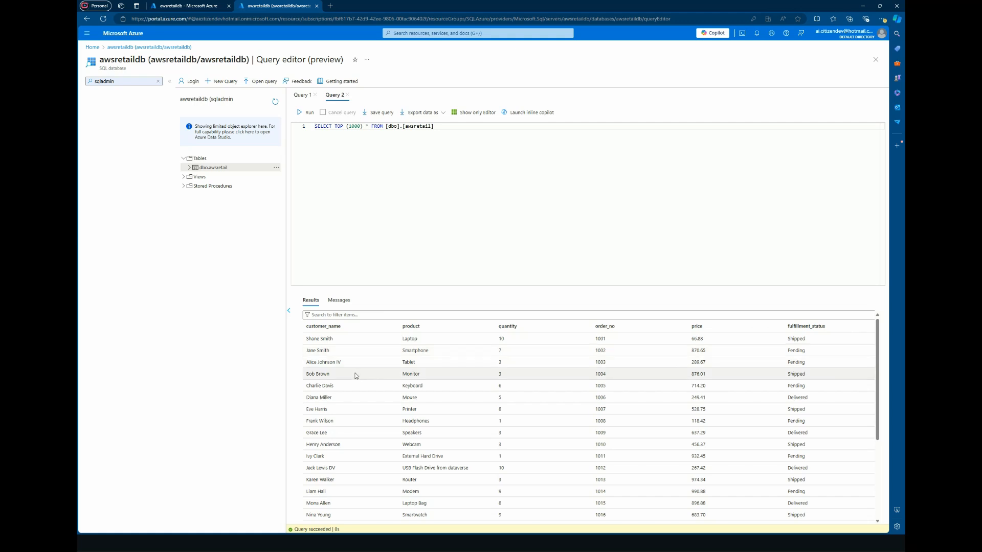
{"action": "right_click", "coordinate": [229, 167]}
{"action": "left_click", "coordinate": [256, 185]}
- Extend the customer name in the Monitor row, set its product to Tablet, save the row and refresh dbo.awsretail
{"action": "left_click", "coordinate": [352, 194]}
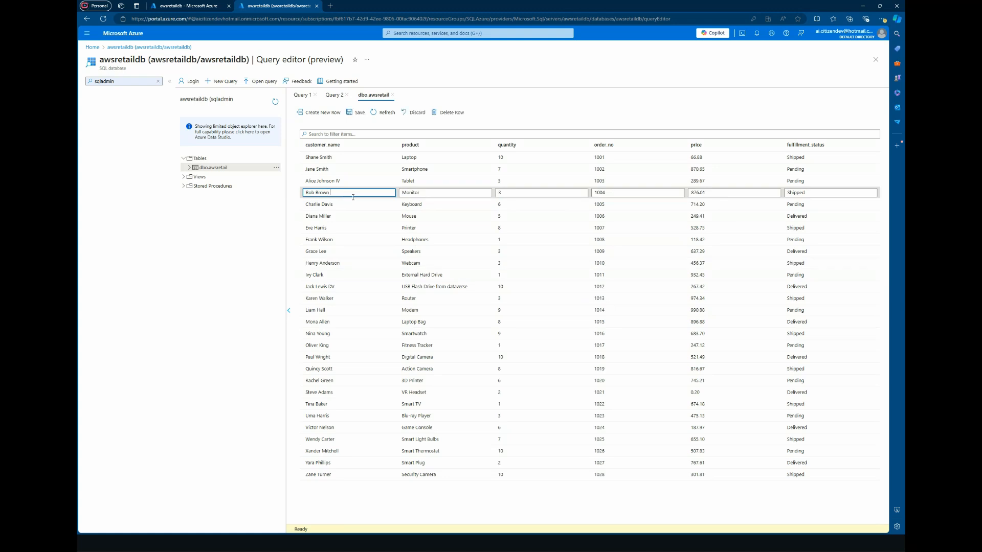
{"action": "type", "text": "Richard"}
{"action": "double_click", "coordinate": [439, 194]}
{"action": "type", "text": "Tablet"}
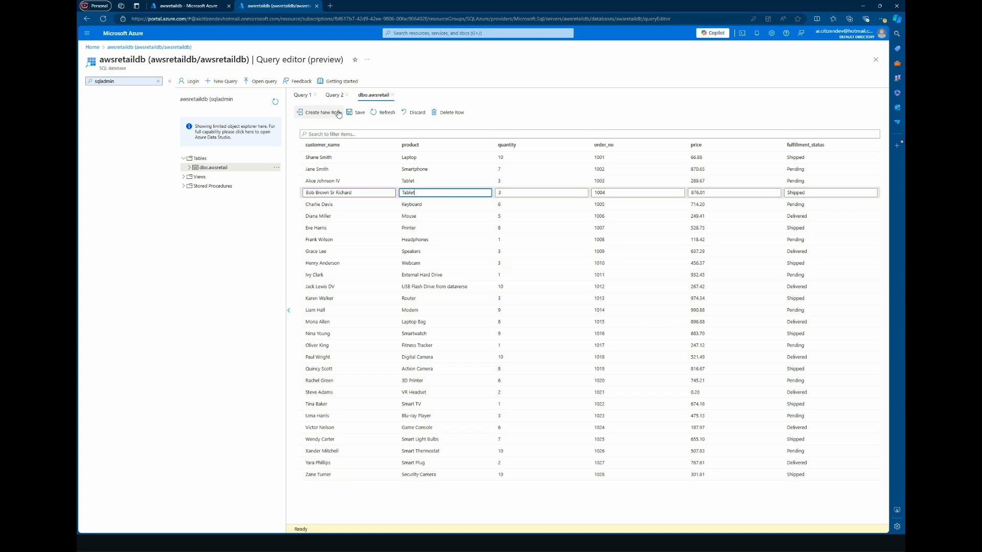
{"action": "left_click", "coordinate": [353, 113]}
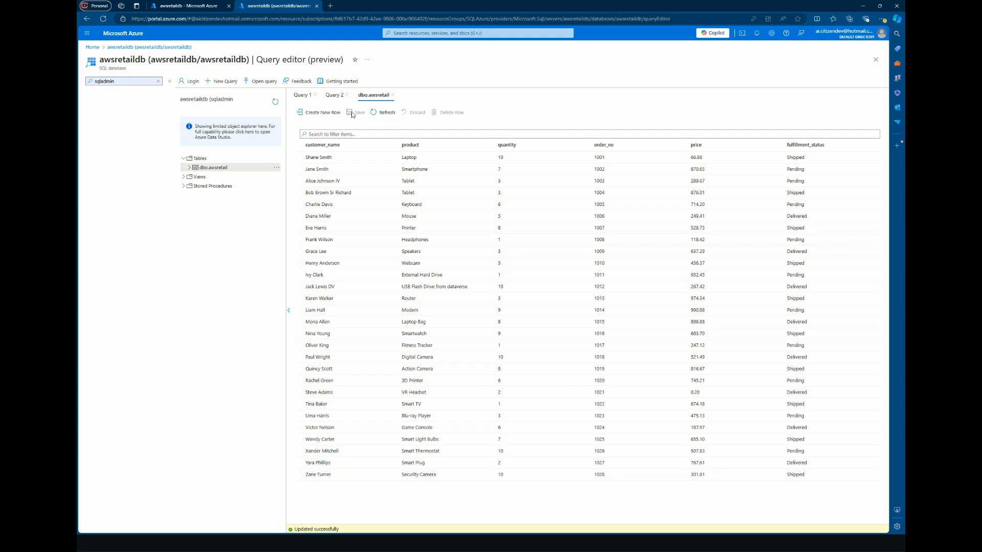
{"action": "left_click", "coordinate": [382, 113]}
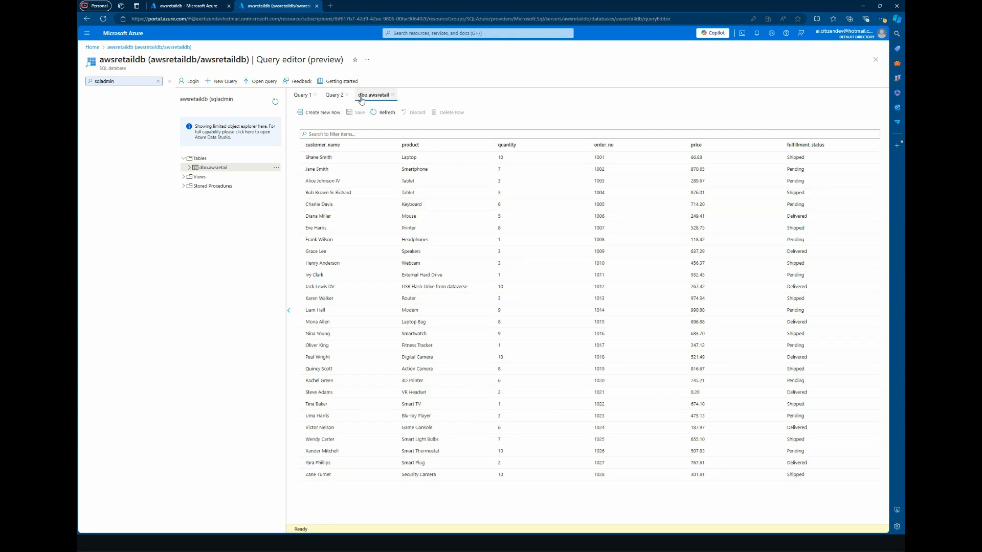
- Refresh virtual_SQL_Tables in Power Apps and compare the edited customer row with the Retail_App preview
{"action": "key", "text": "alt+Tab"}
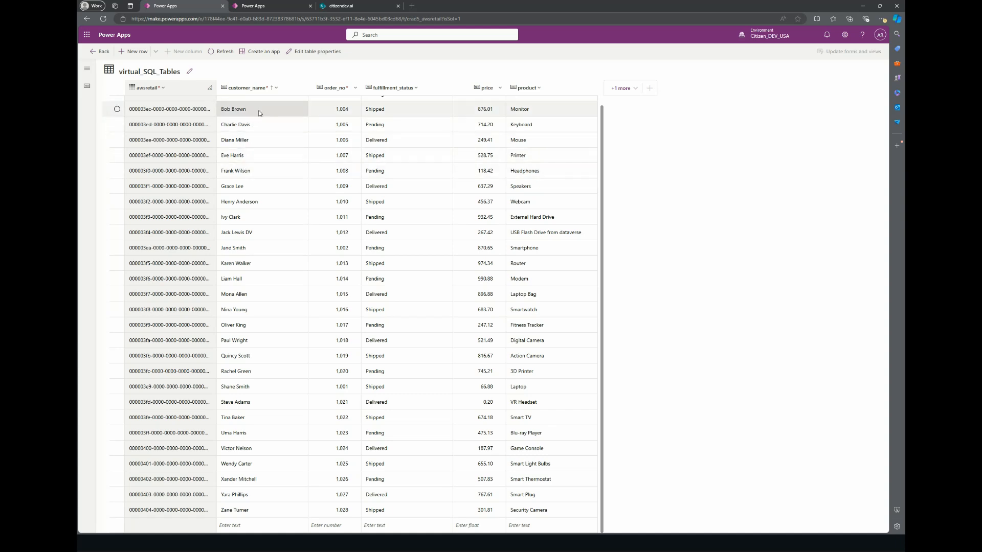
{"action": "left_click", "coordinate": [223, 55]}
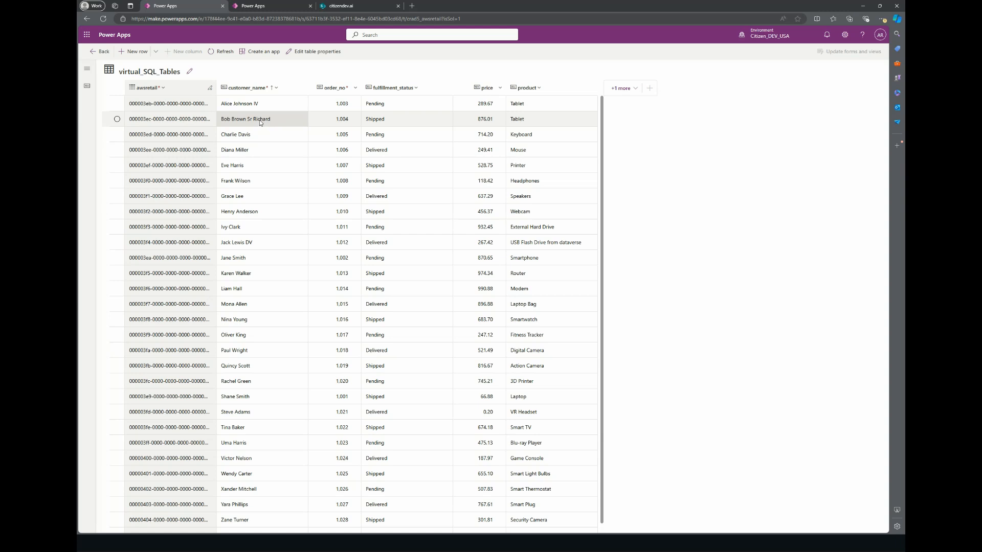
{"action": "left_click", "coordinate": [276, 6]}
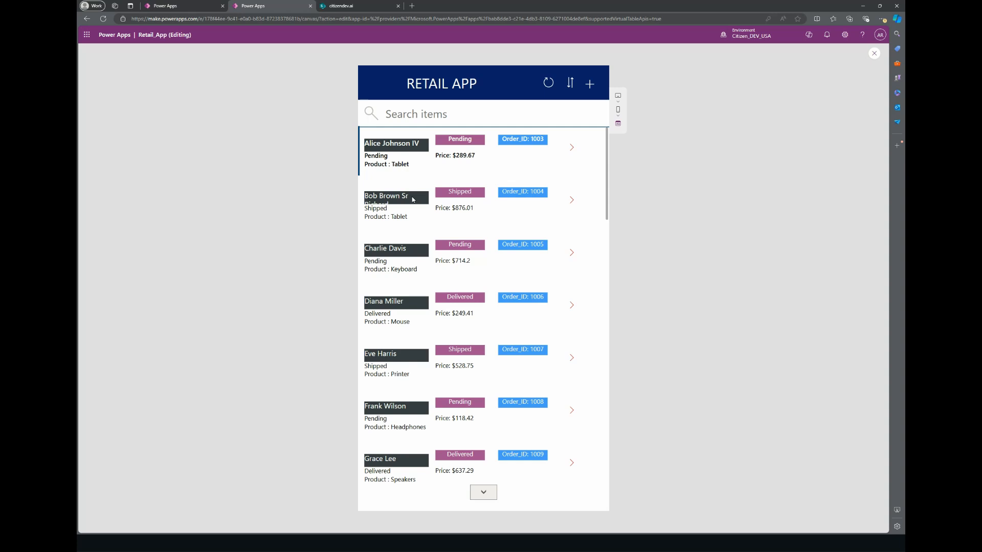
{"action": "left_click", "coordinate": [187, 5]}
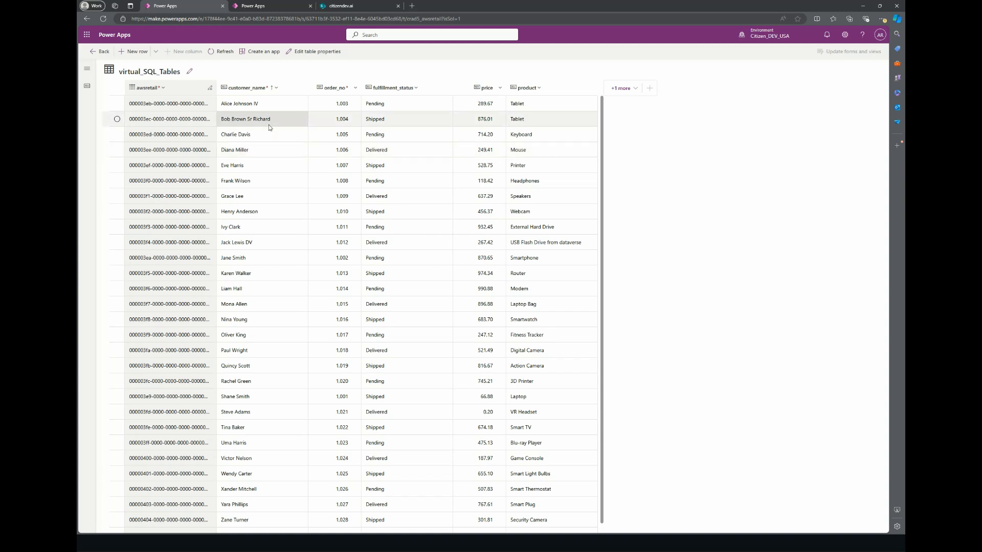
- Leave the Retail_App preview, enlarge the customer name label in the gallery to fit longer names, and preview the app again
{"action": "left_click", "coordinate": [275, 8]}
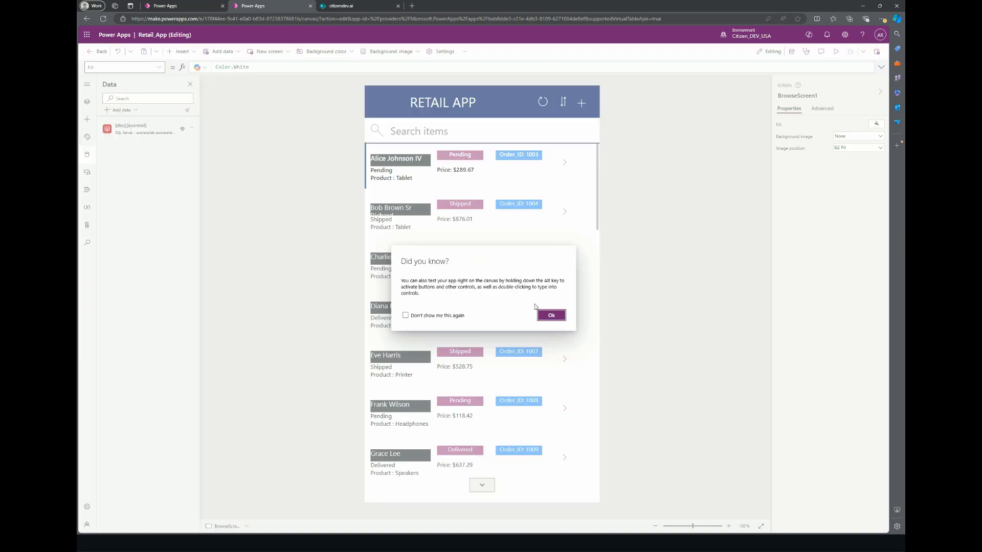
{"action": "left_click", "coordinate": [553, 314]}
{"action": "left_click", "coordinate": [412, 209]}
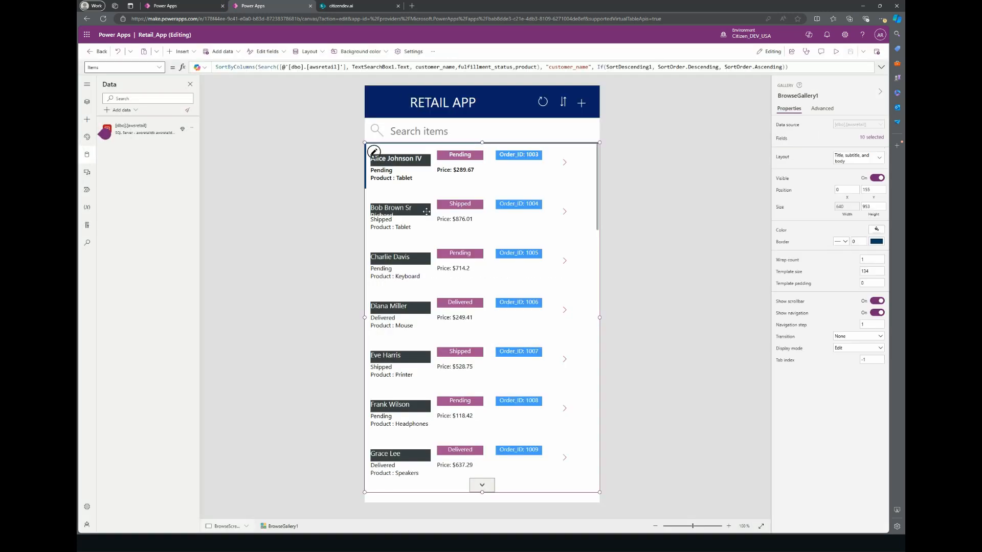
{"action": "left_click", "coordinate": [392, 159]}
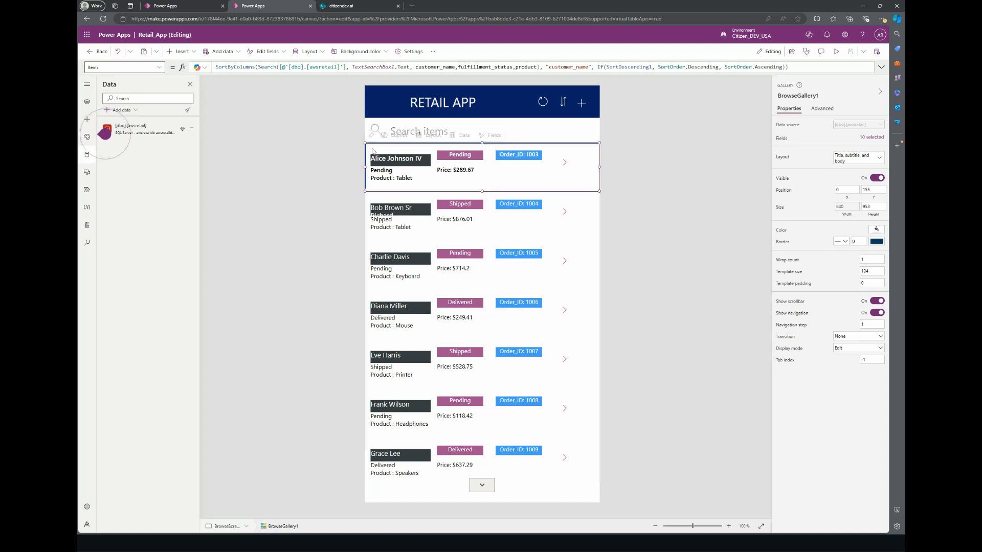
{"action": "left_click", "coordinate": [401, 159]}
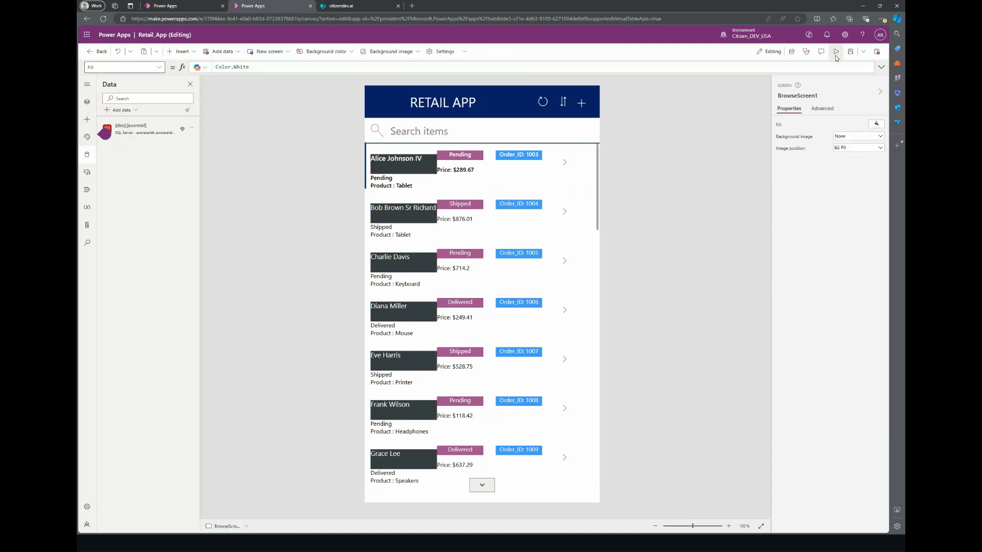
{"action": "left_click", "coordinate": [836, 53]}
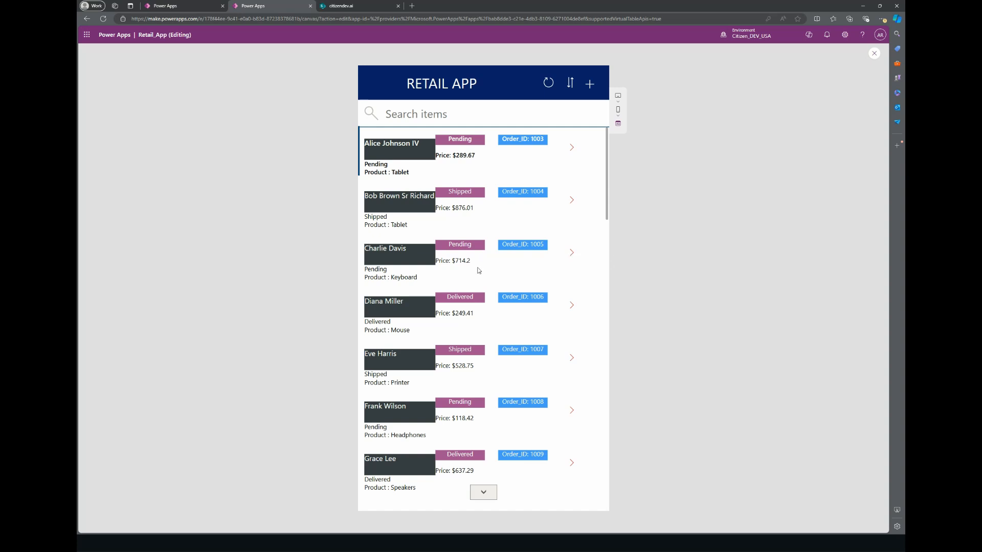
- Set the price of the Keyboard order to 7714.2 in the Retail_App preview, save it and return to the order list
{"action": "left_click_drag", "start_coordinate": [471, 261], "coordinate": [450, 262]}
{"action": "left_click", "coordinate": [473, 261]}
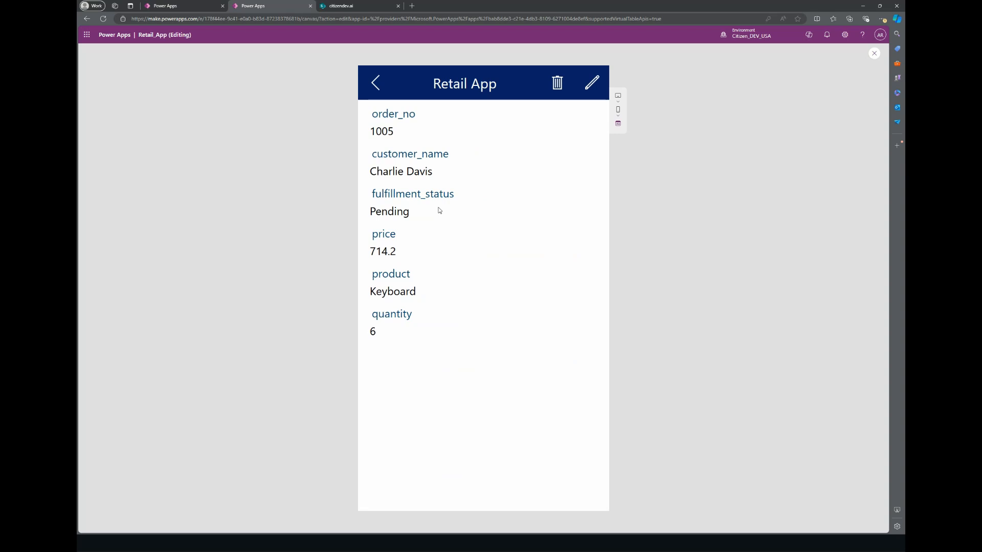
{"action": "left_click", "coordinate": [591, 87]}
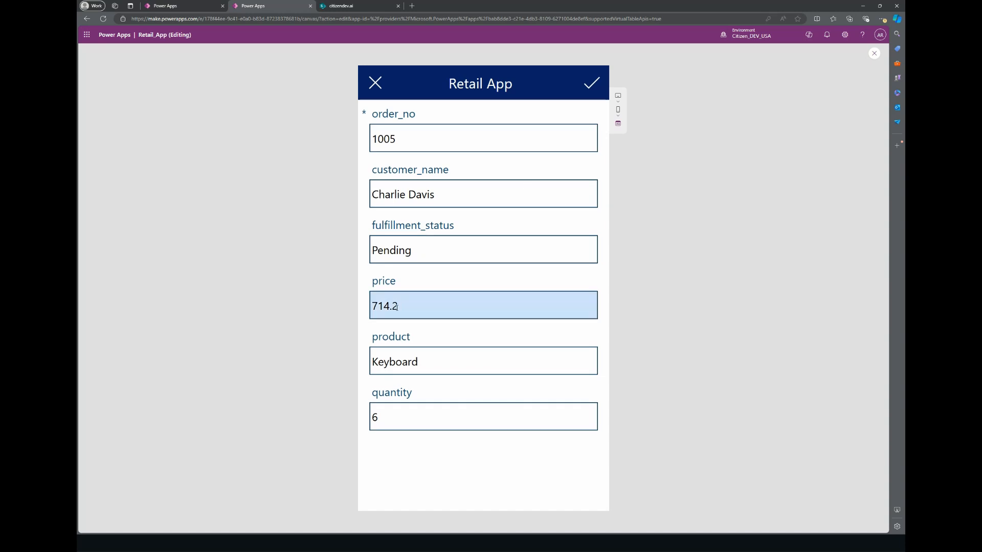
{"action": "left_click", "coordinate": [377, 306]}
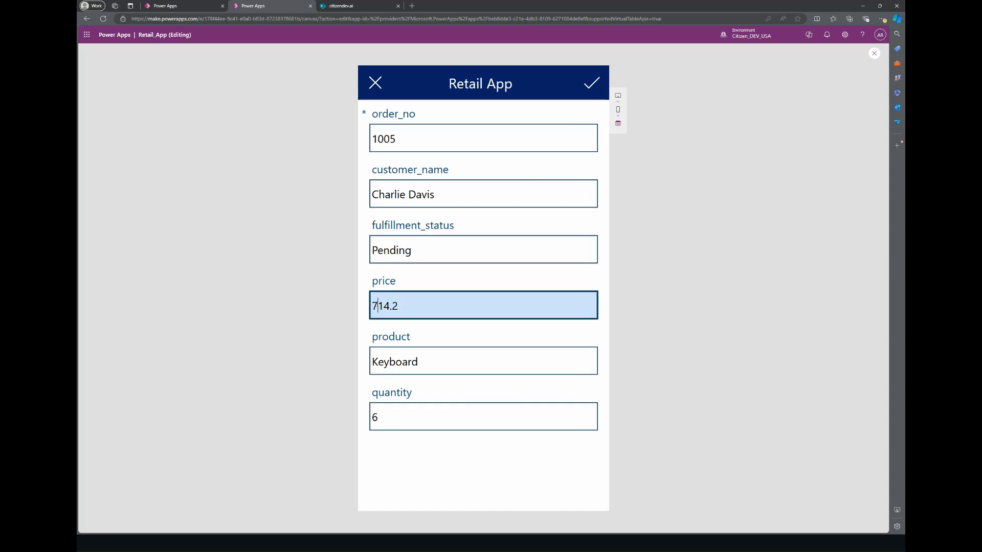
{"action": "type", "text": "7"}
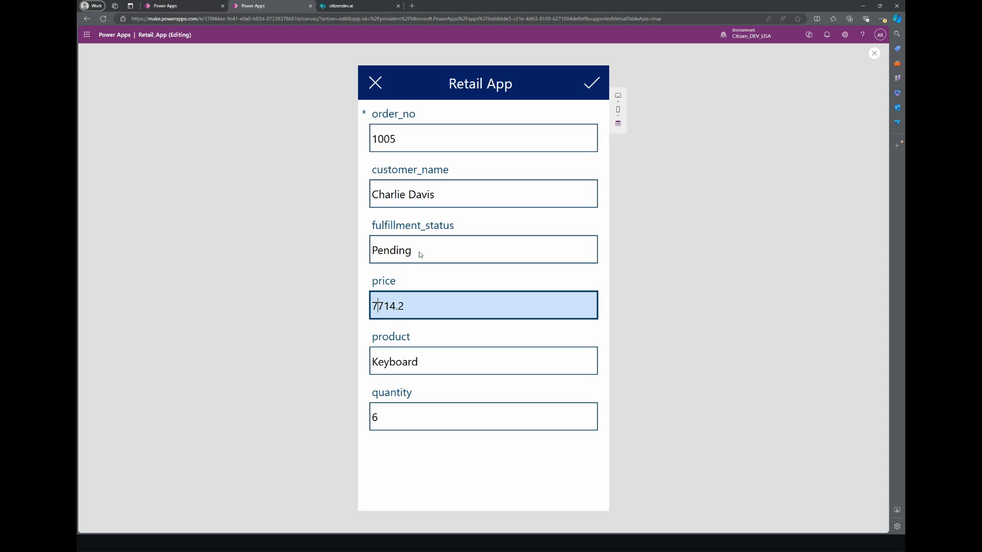
{"action": "left_click", "coordinate": [591, 86]}
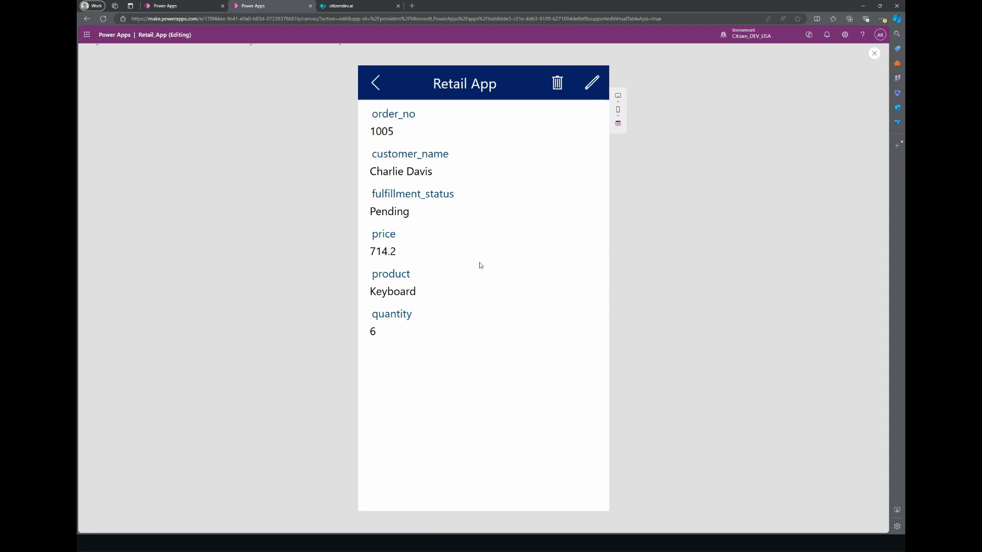
{"action": "left_click", "coordinate": [379, 90]}
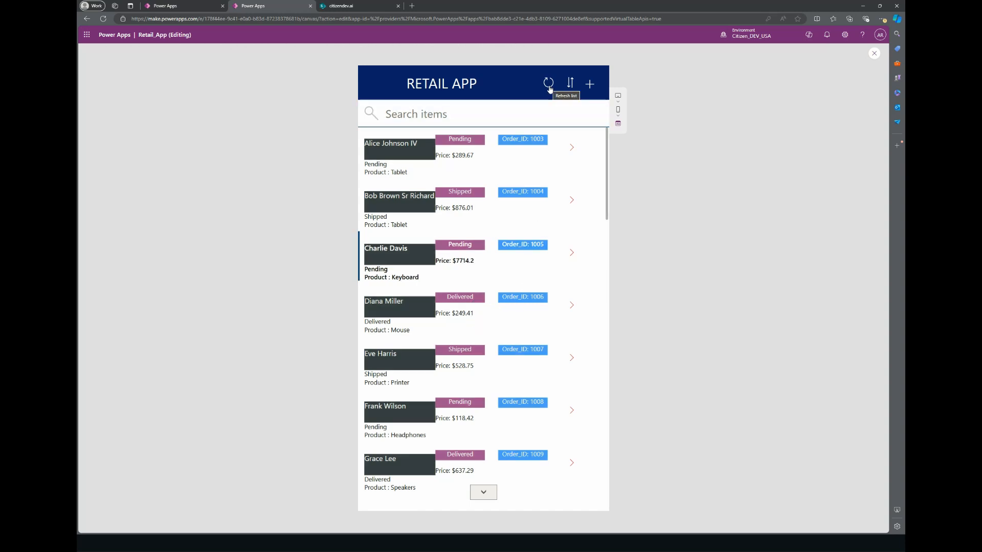
{"action": "scroll", "coordinate": [457, 260], "scroll_direction": "up", "scroll_amount": 3}
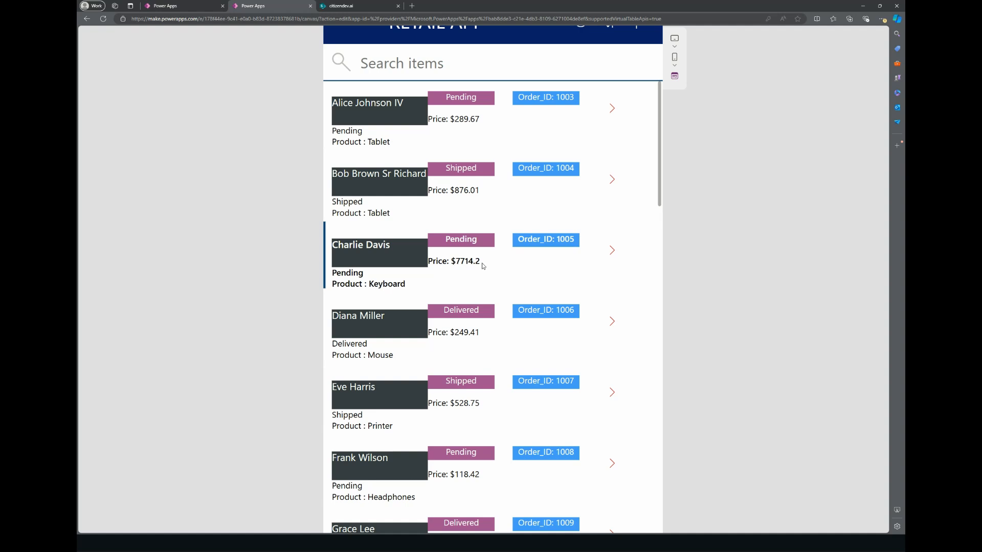
- Switch to the Azure portal, refresh the dbo.awsretail data and check the price in the Keyboard row
{"action": "key", "text": "alt+Tab"}
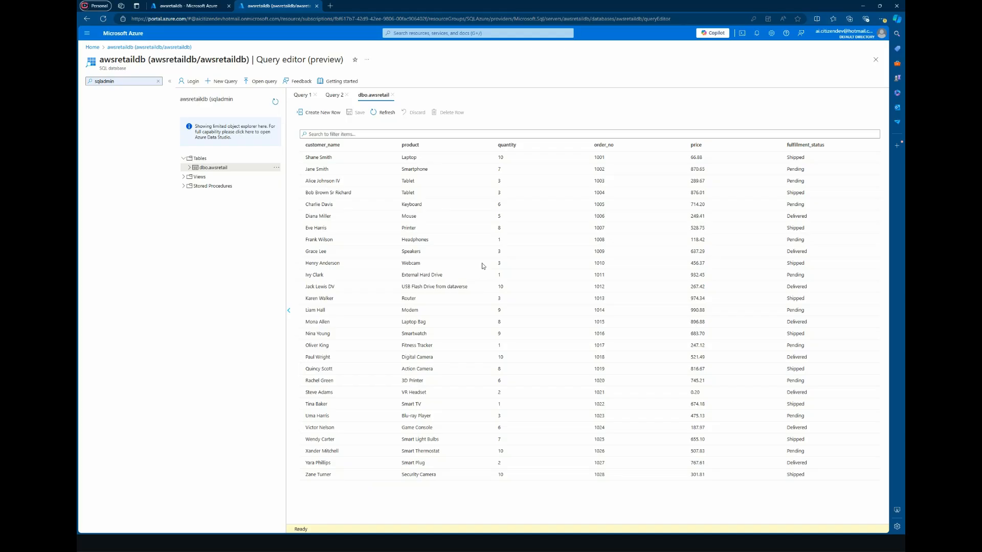
{"action": "left_click", "coordinate": [660, 207]}
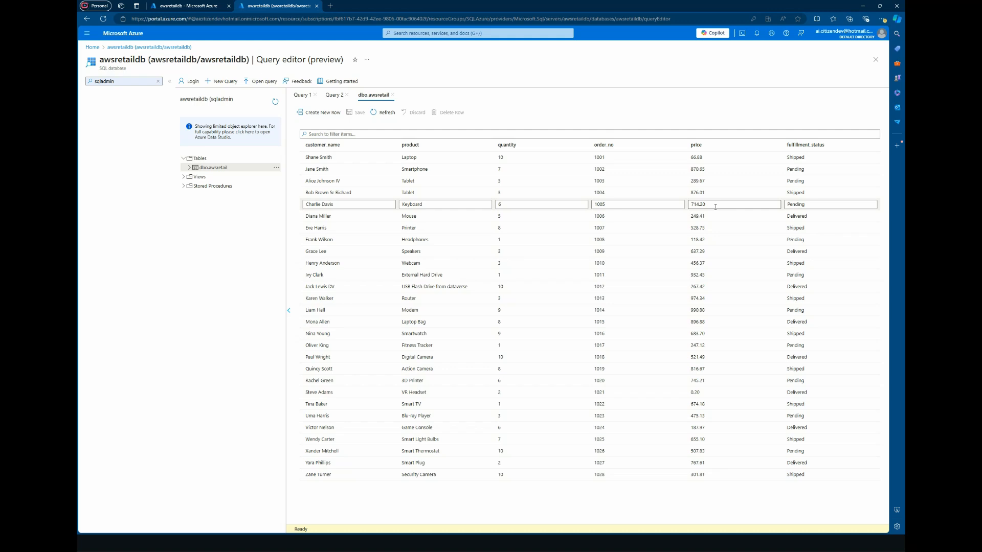
{"action": "left_click", "coordinate": [389, 115]}
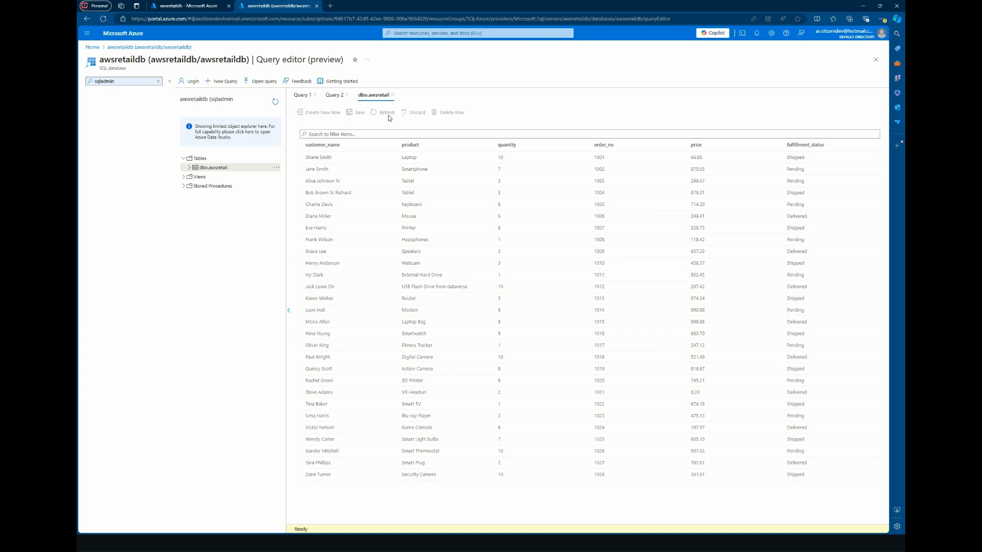
{"action": "left_click", "coordinate": [716, 193]}
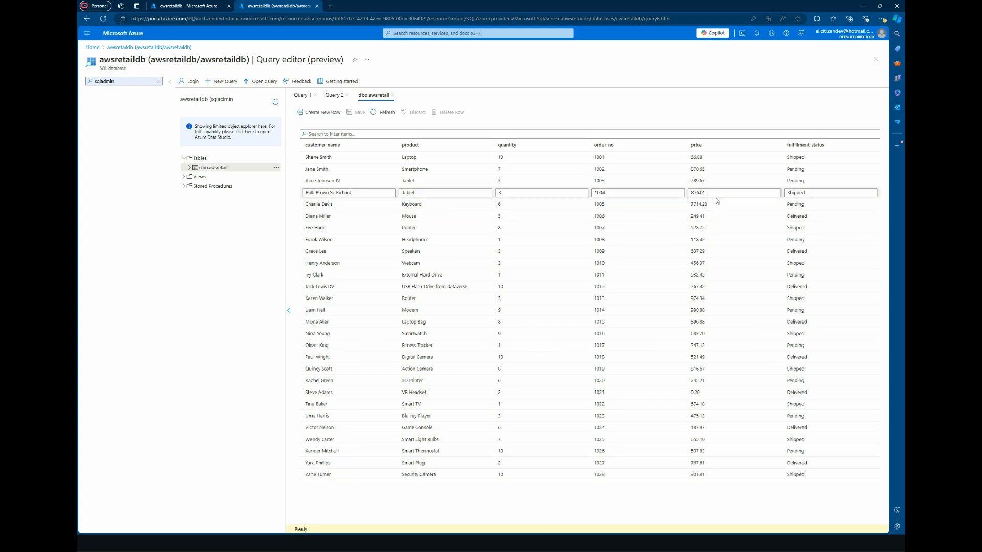
{"action": "left_click", "coordinate": [717, 202]}
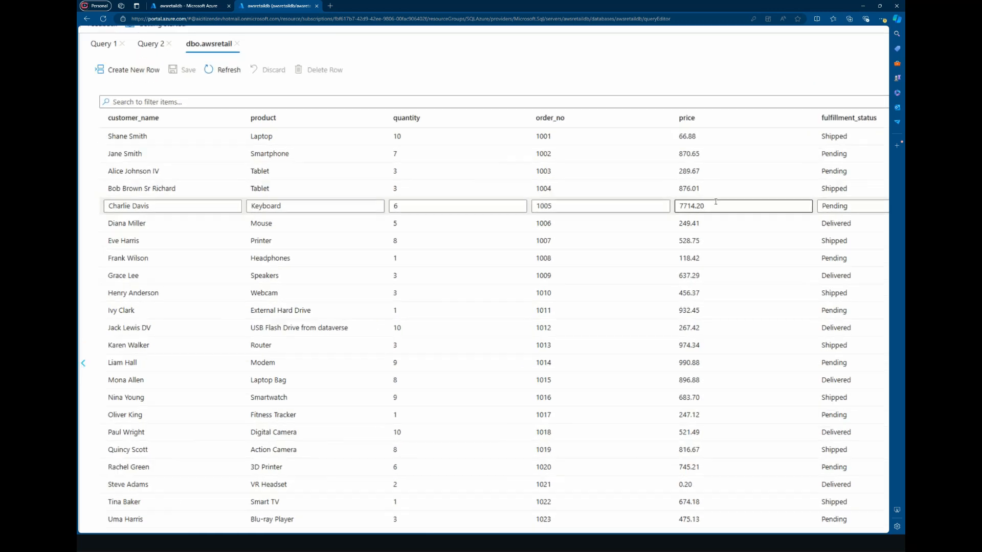
{"action": "scroll", "coordinate": [716, 202], "scroll_direction": "down", "scroll_amount": 3}
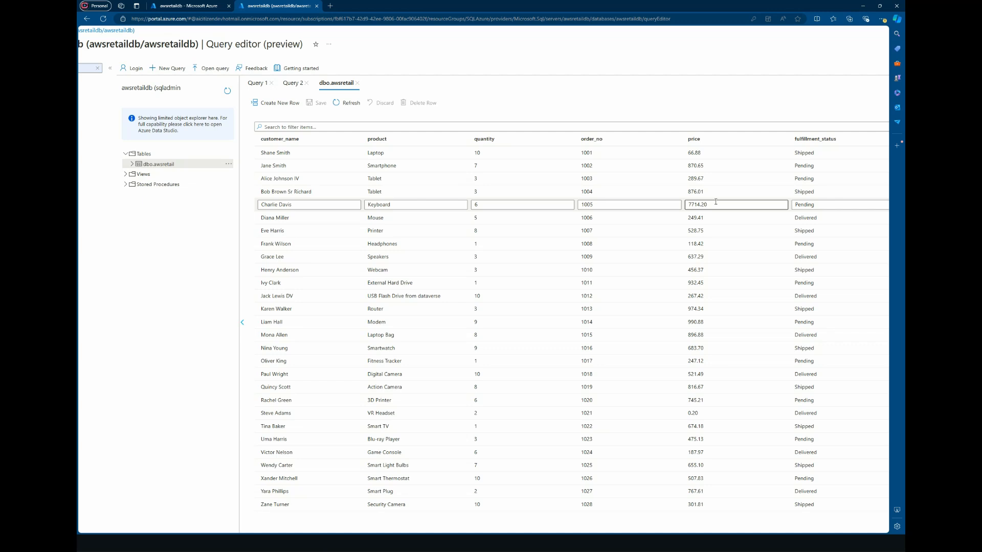
- Switch back to Power Apps, leave the virtual table's row editor and check the Keyboard price on the virtual_SQL_Table overview
{"action": "key", "text": "alt+Tab"}
{"action": "key", "text": "alt+Tab"}
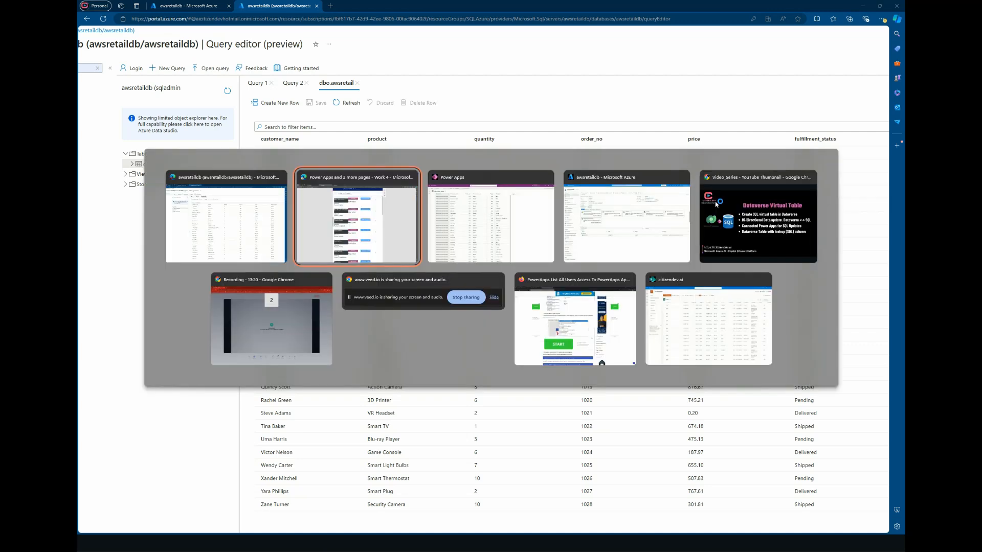
{"action": "key", "text": "ctrl+shift+Tab"}
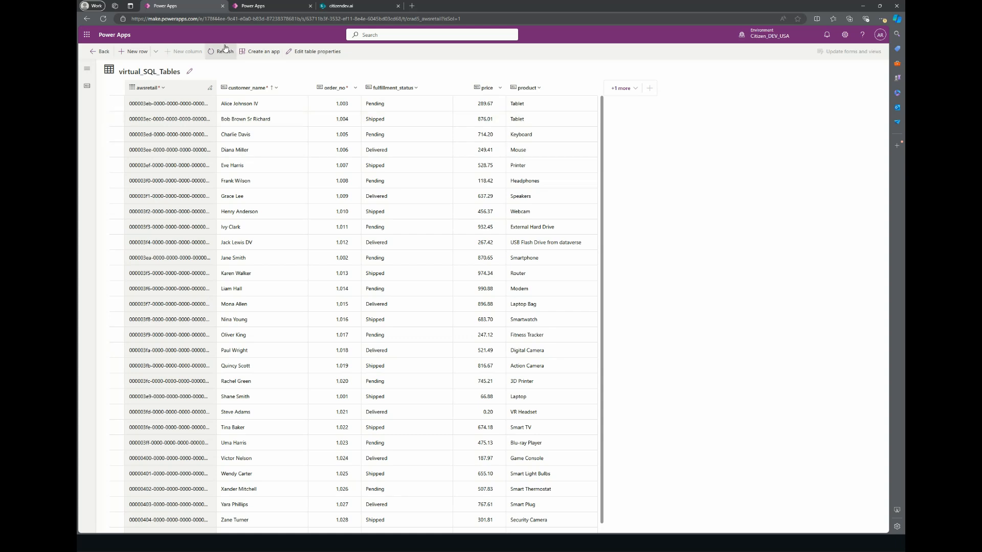
{"action": "left_click", "coordinate": [97, 53]}
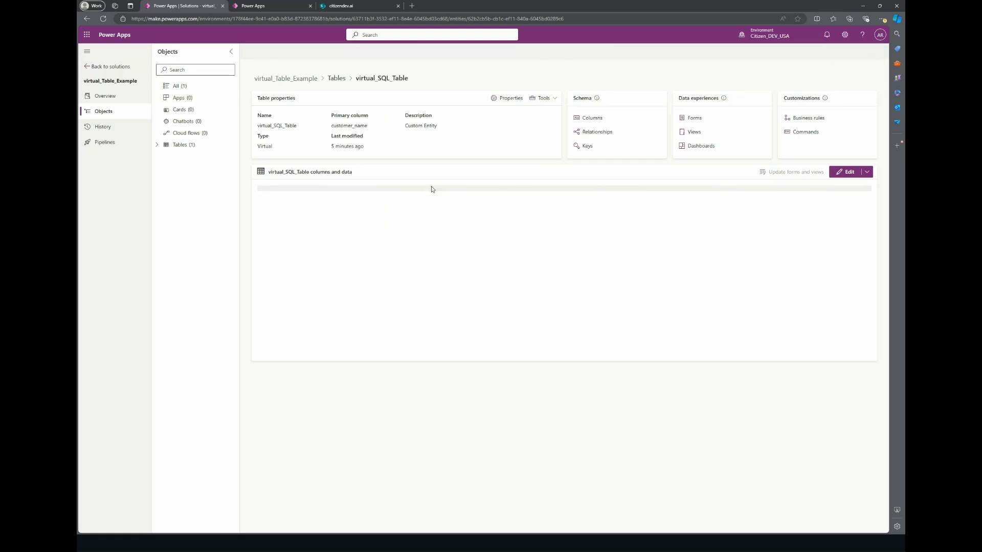
{"action": "left_click", "coordinate": [158, 149]}
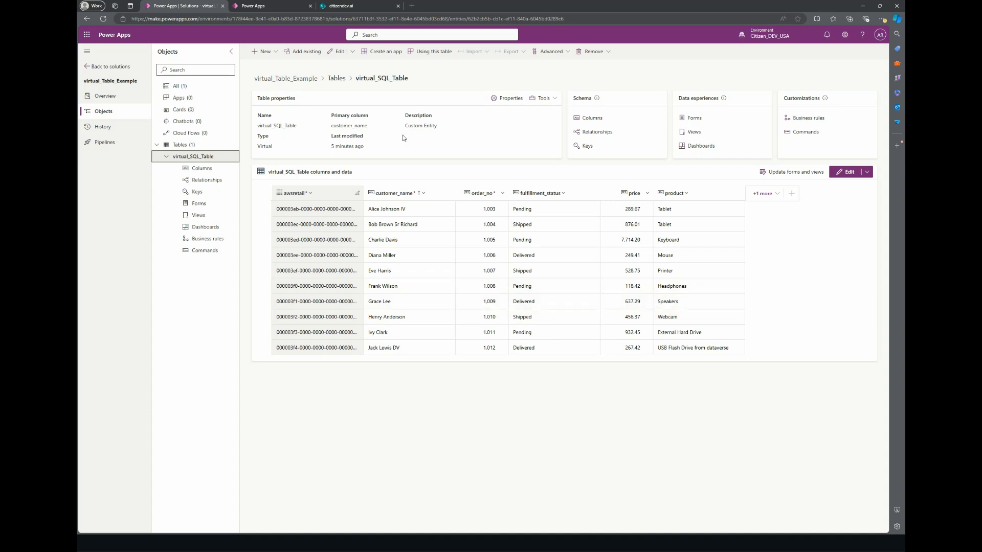
- Create a new table with the display name sqltable_dv in the virtual_Table_Example solution
{"action": "left_click", "coordinate": [276, 59]}
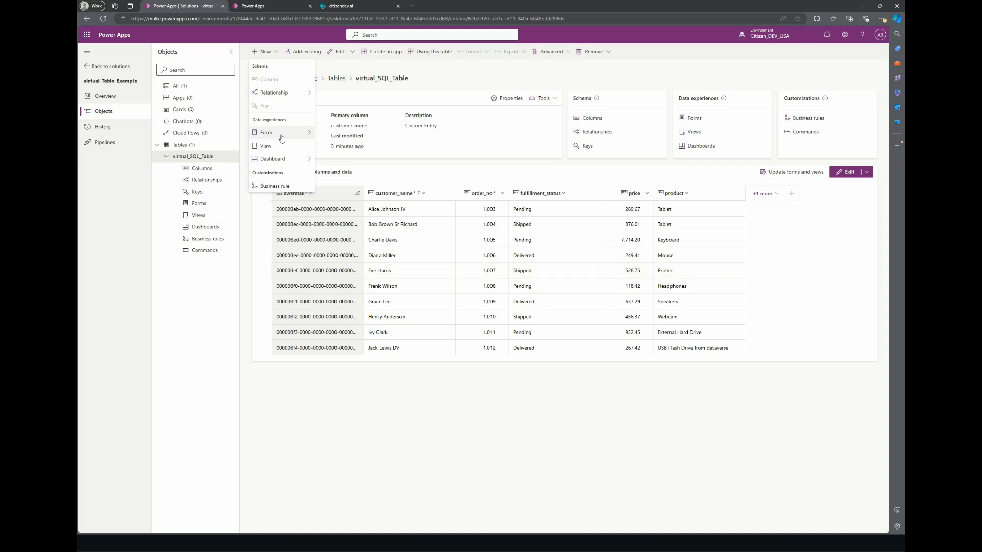
{"action": "left_click", "coordinate": [180, 144]}
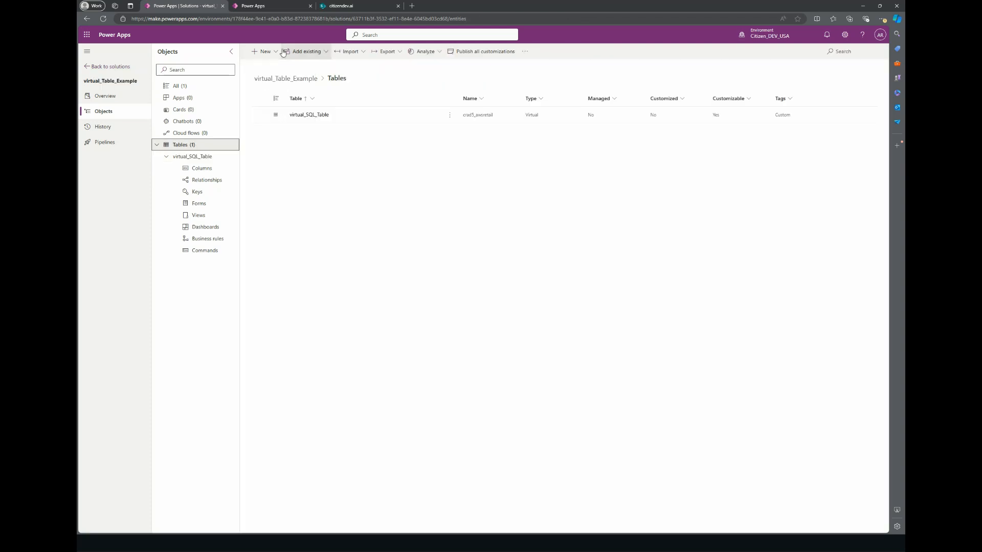
{"action": "left_click", "coordinate": [265, 51]}
{"action": "mouse_move", "coordinate": [302, 159]}
{"action": "left_click", "coordinate": [339, 160]}
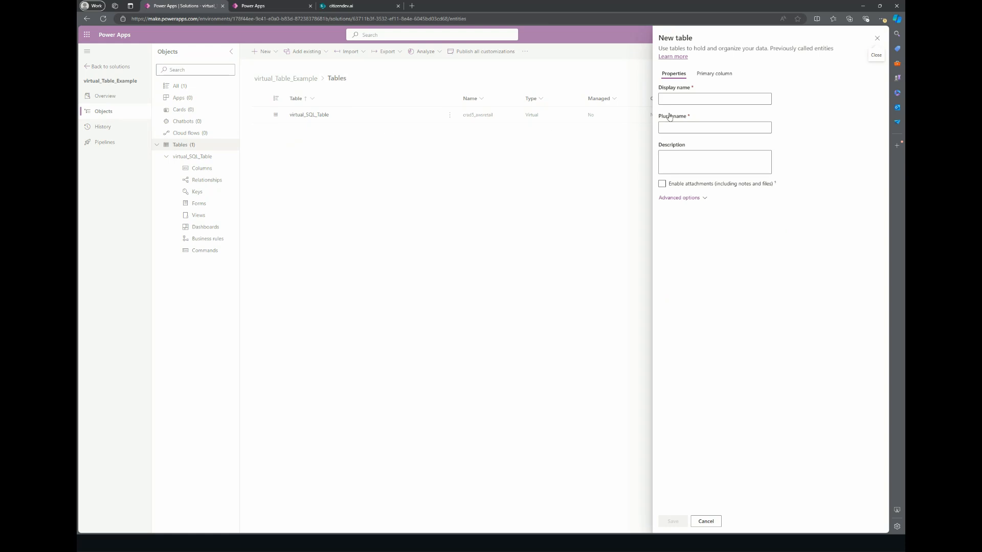
{"action": "left_click", "coordinate": [691, 100]}
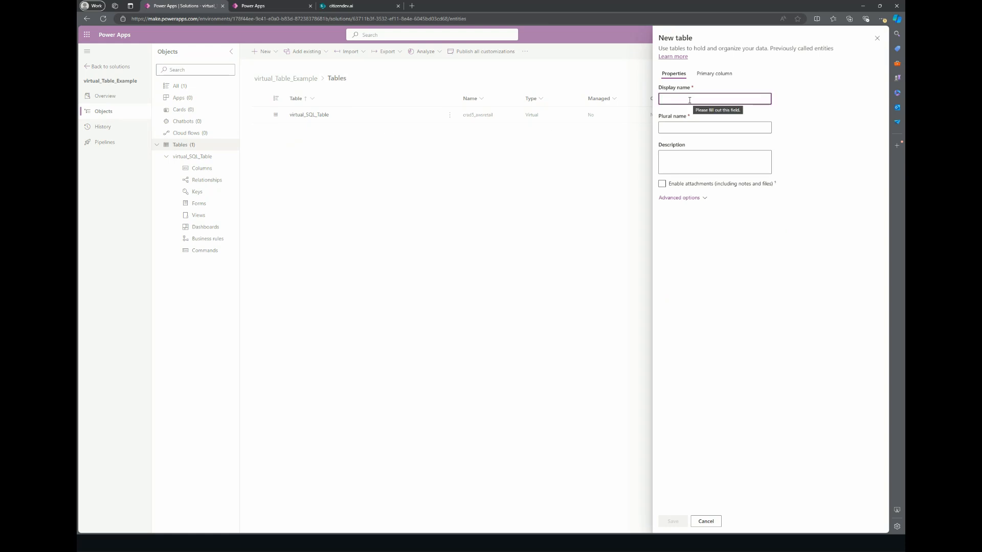
{"action": "type", "text": "sqltable"}
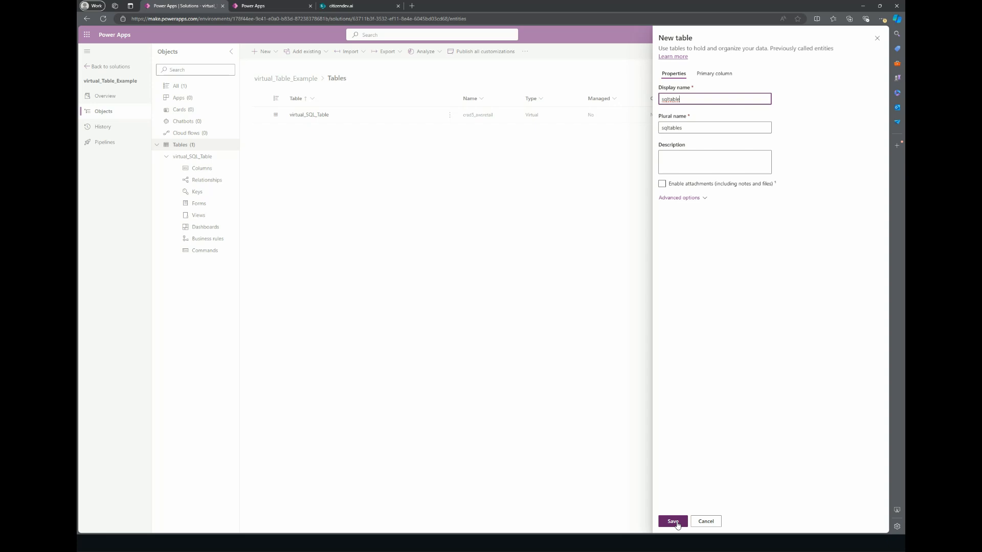
{"action": "type", "text": "_dv"}
{"action": "left_click", "coordinate": [672, 522]}
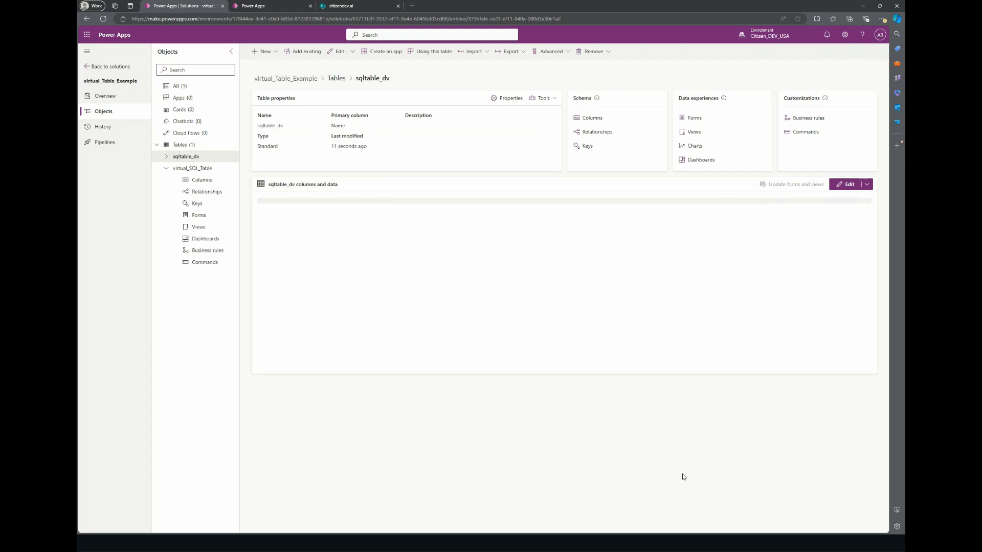
- Add a Lookup column named CustomerDB to the sqltable_dv table, with virtual_SQL_Table as its related table, and save it
{"action": "left_click", "coordinate": [593, 118]}
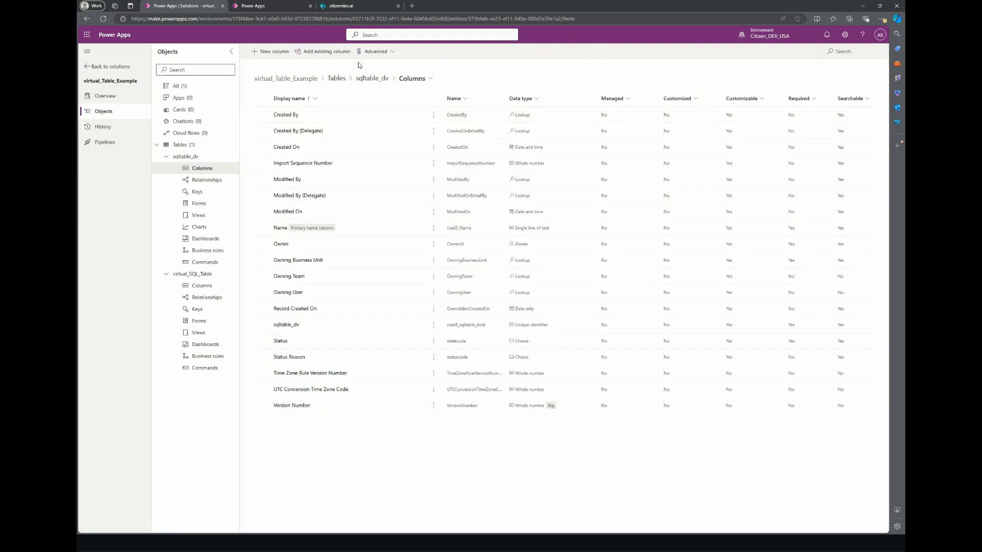
{"action": "left_click", "coordinate": [279, 53]}
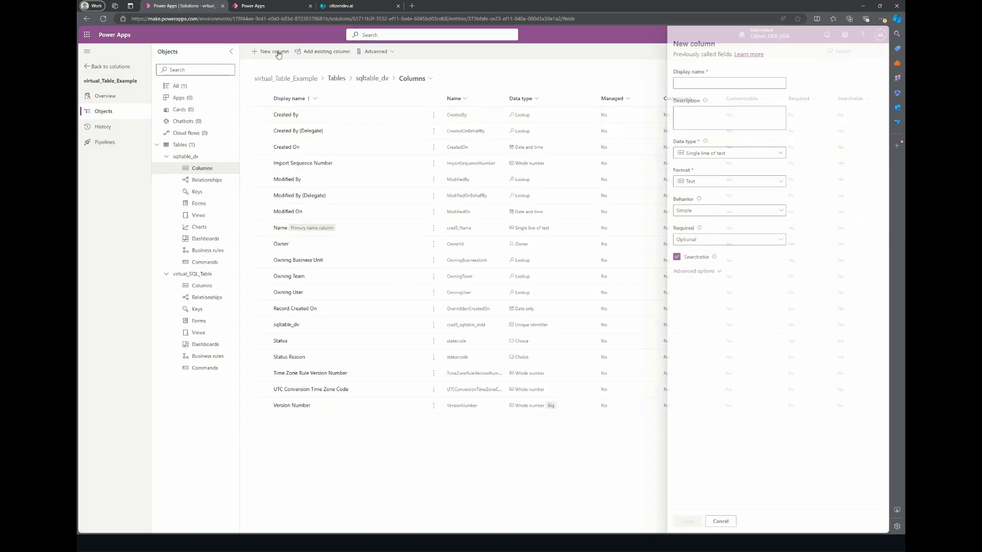
{"action": "type", "text": "Customer"}
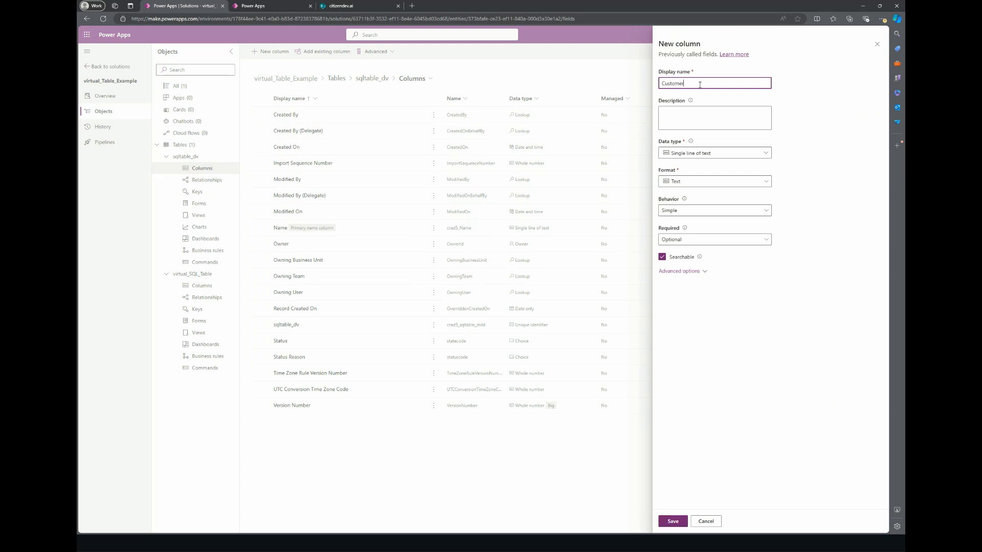
{"action": "type", "text": "DB"}
{"action": "left_click", "coordinate": [764, 156]}
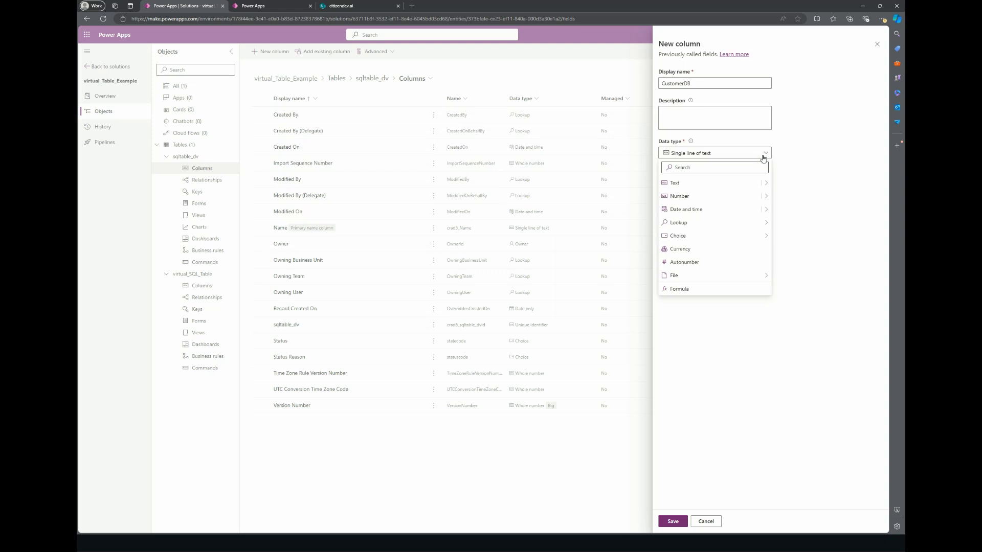
{"action": "left_click", "coordinate": [788, 223]}
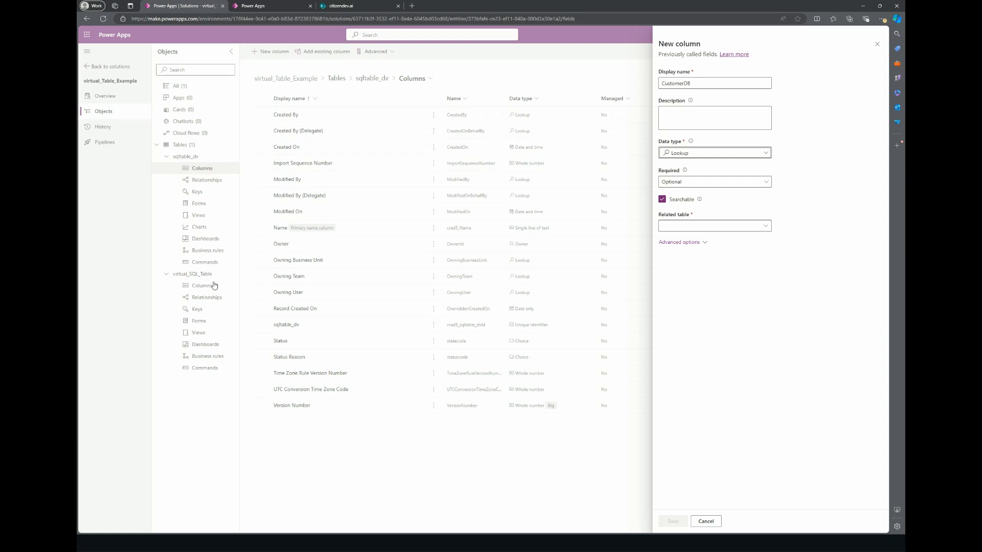
{"action": "type", "text": "virt"}
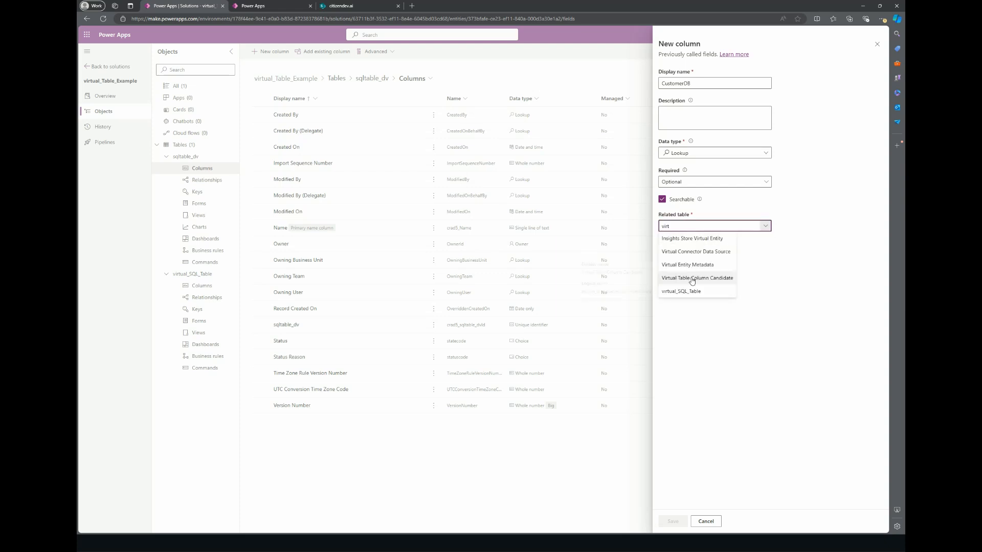
{"action": "left_click", "coordinate": [685, 291]}
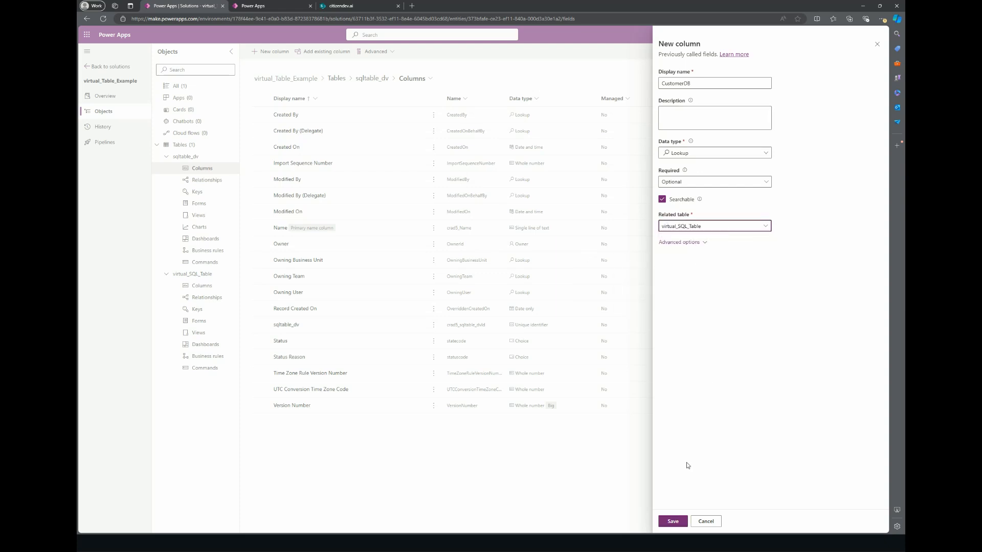
{"action": "left_click", "coordinate": [702, 246]}
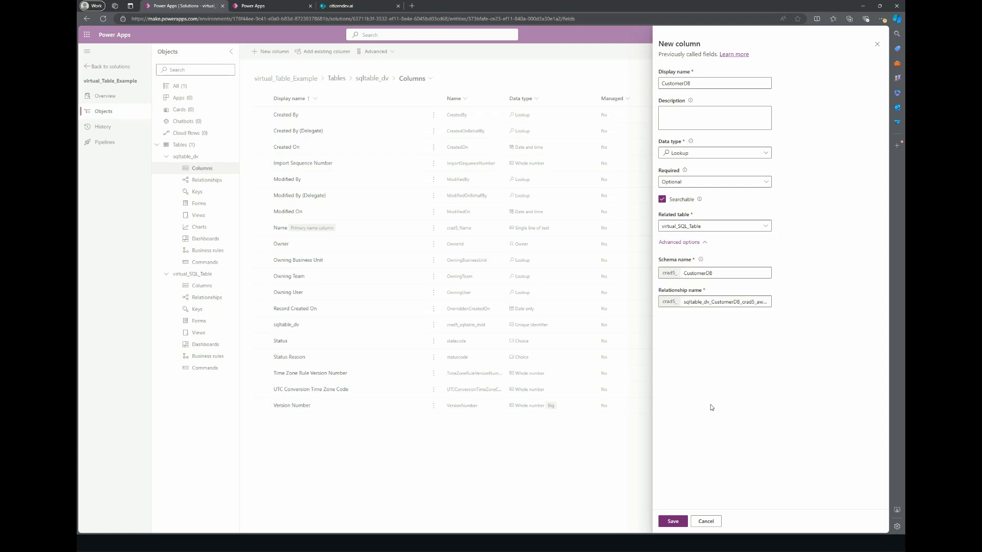
{"action": "left_click", "coordinate": [673, 522]}
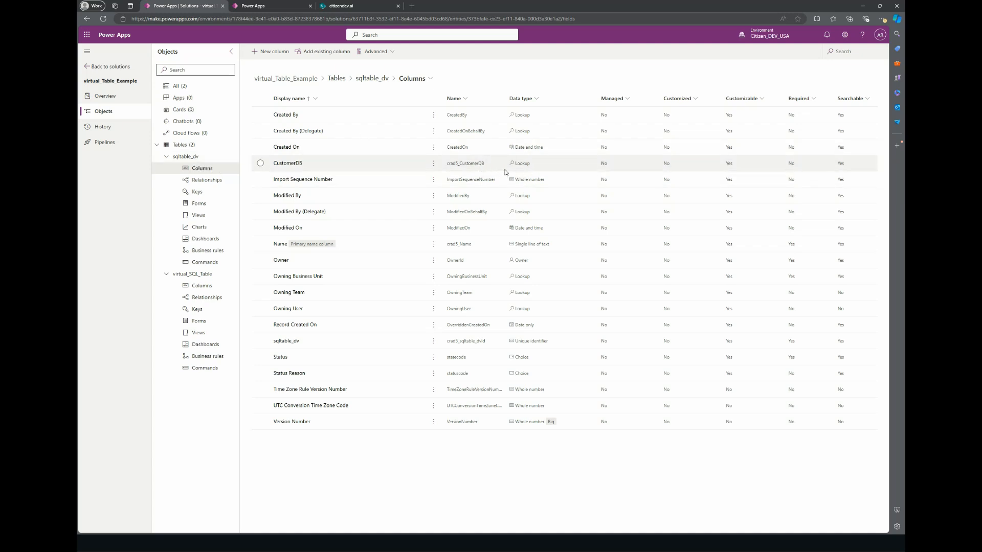
- Review the columns of virtual_SQL_Table and switch to the Retail_App preview to view its order list
{"action": "left_click", "coordinate": [203, 287]}
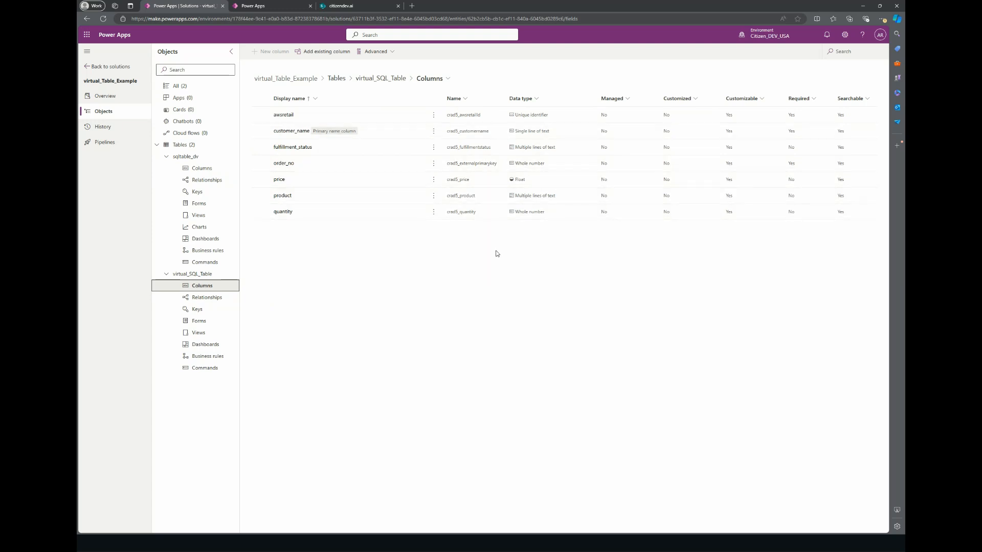
{"action": "left_click", "coordinate": [280, 6]}
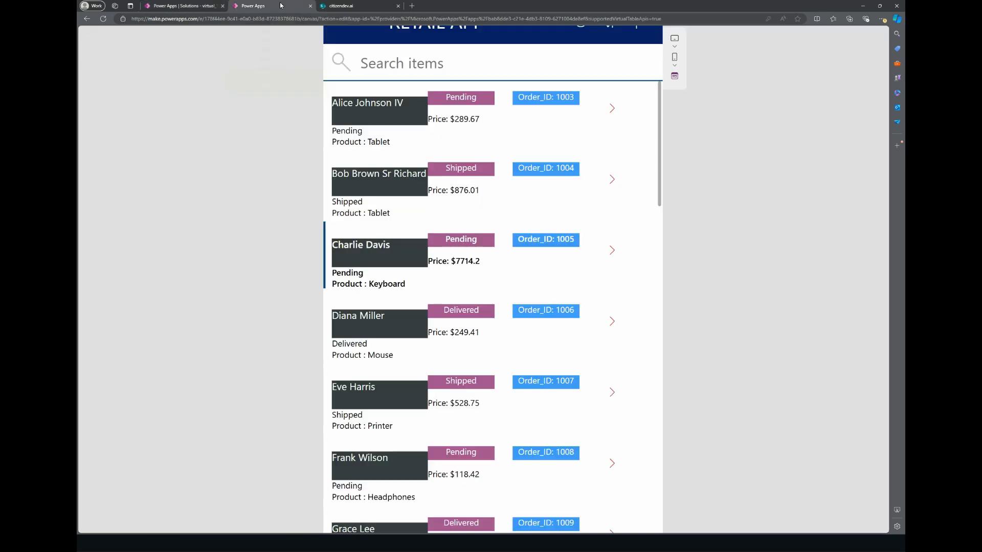